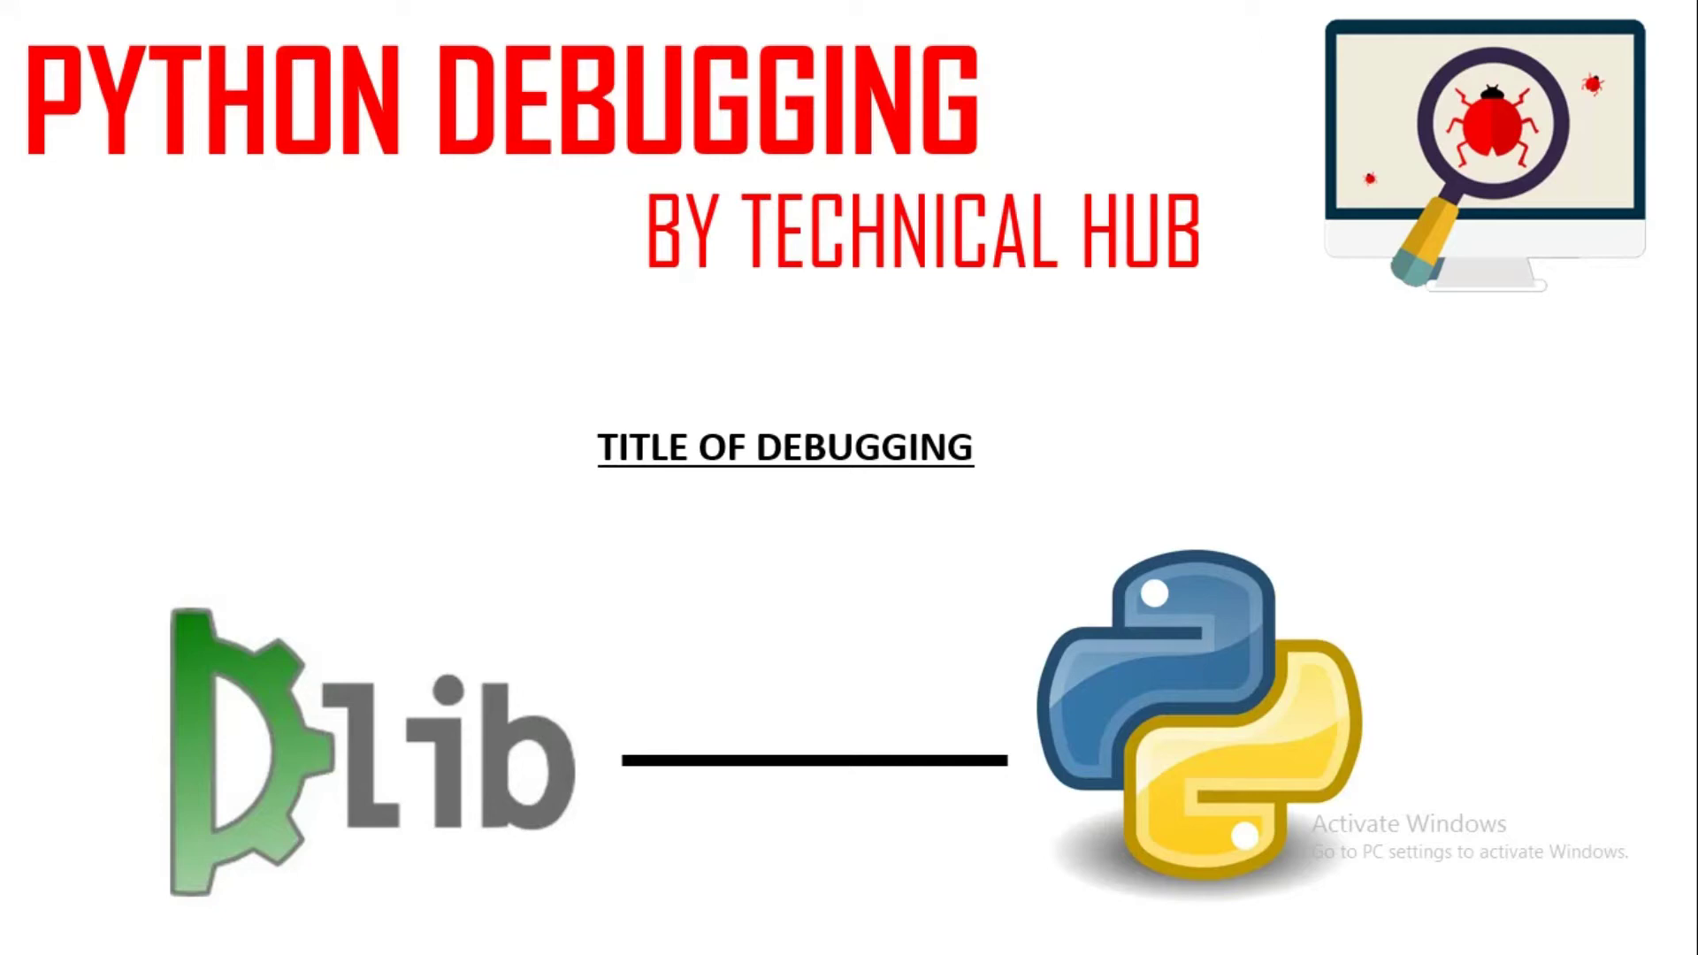
Advance the slideshow to the slide showing the Python 3.6.0 release page
click(983, 345)
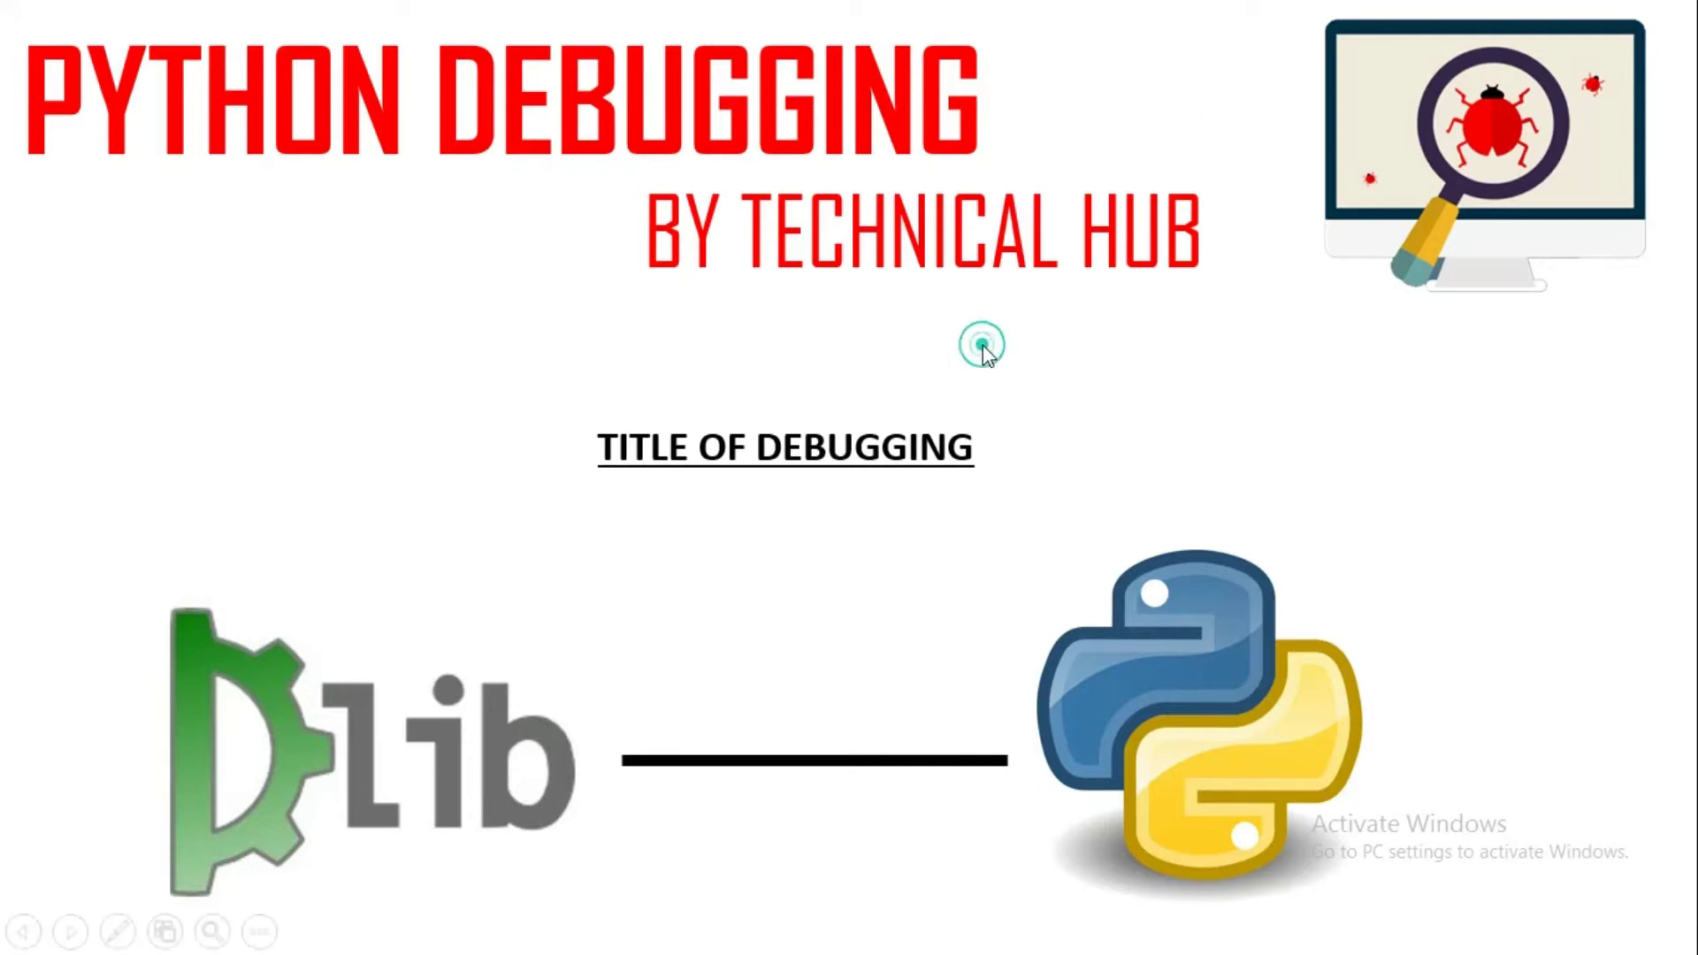
click(983, 345)
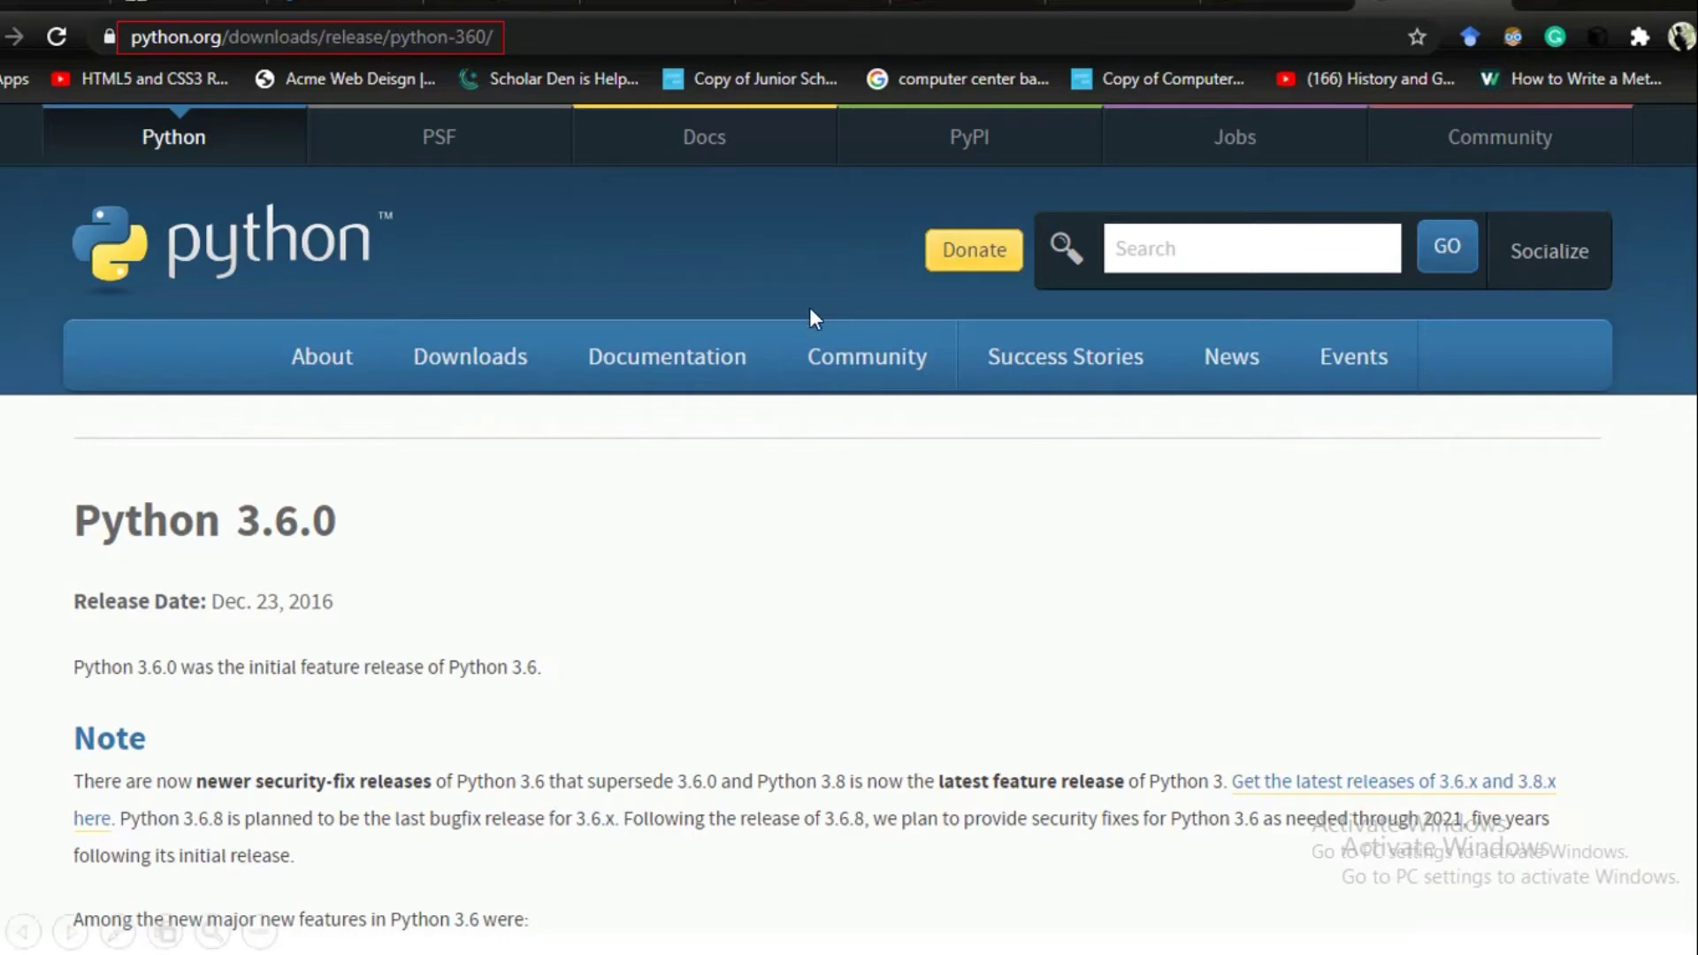
click(117, 930)
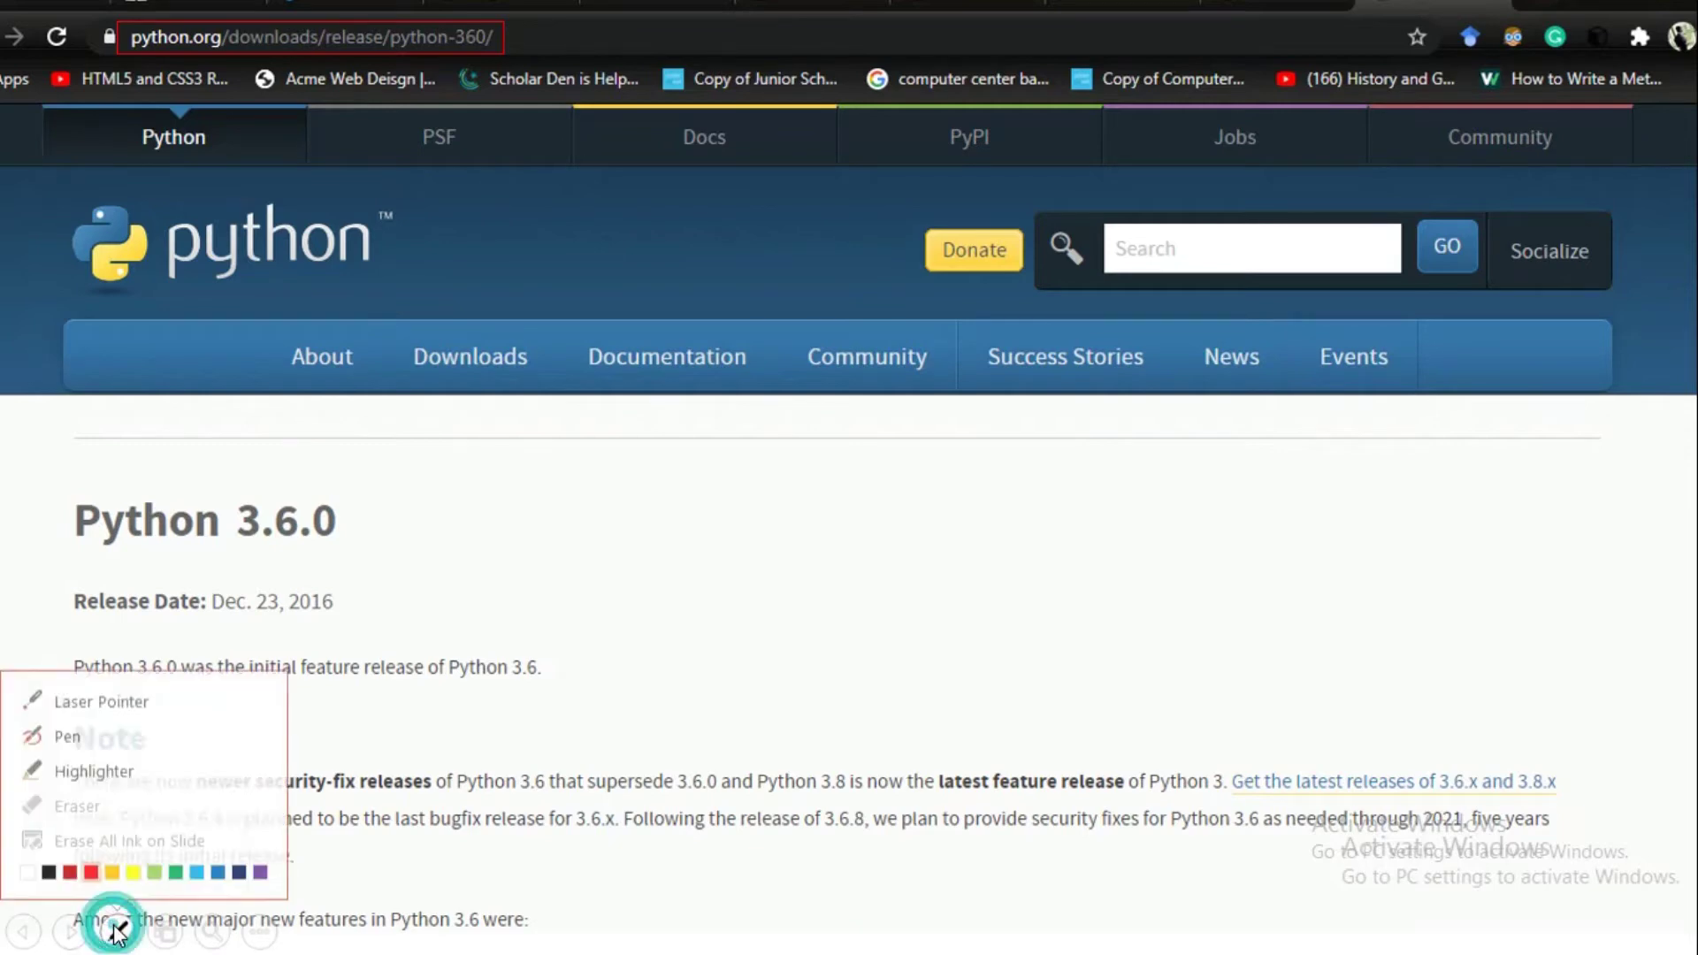
Switch to the pen and draw a red mark beside the Python 3.6.0 heading
click(104, 734)
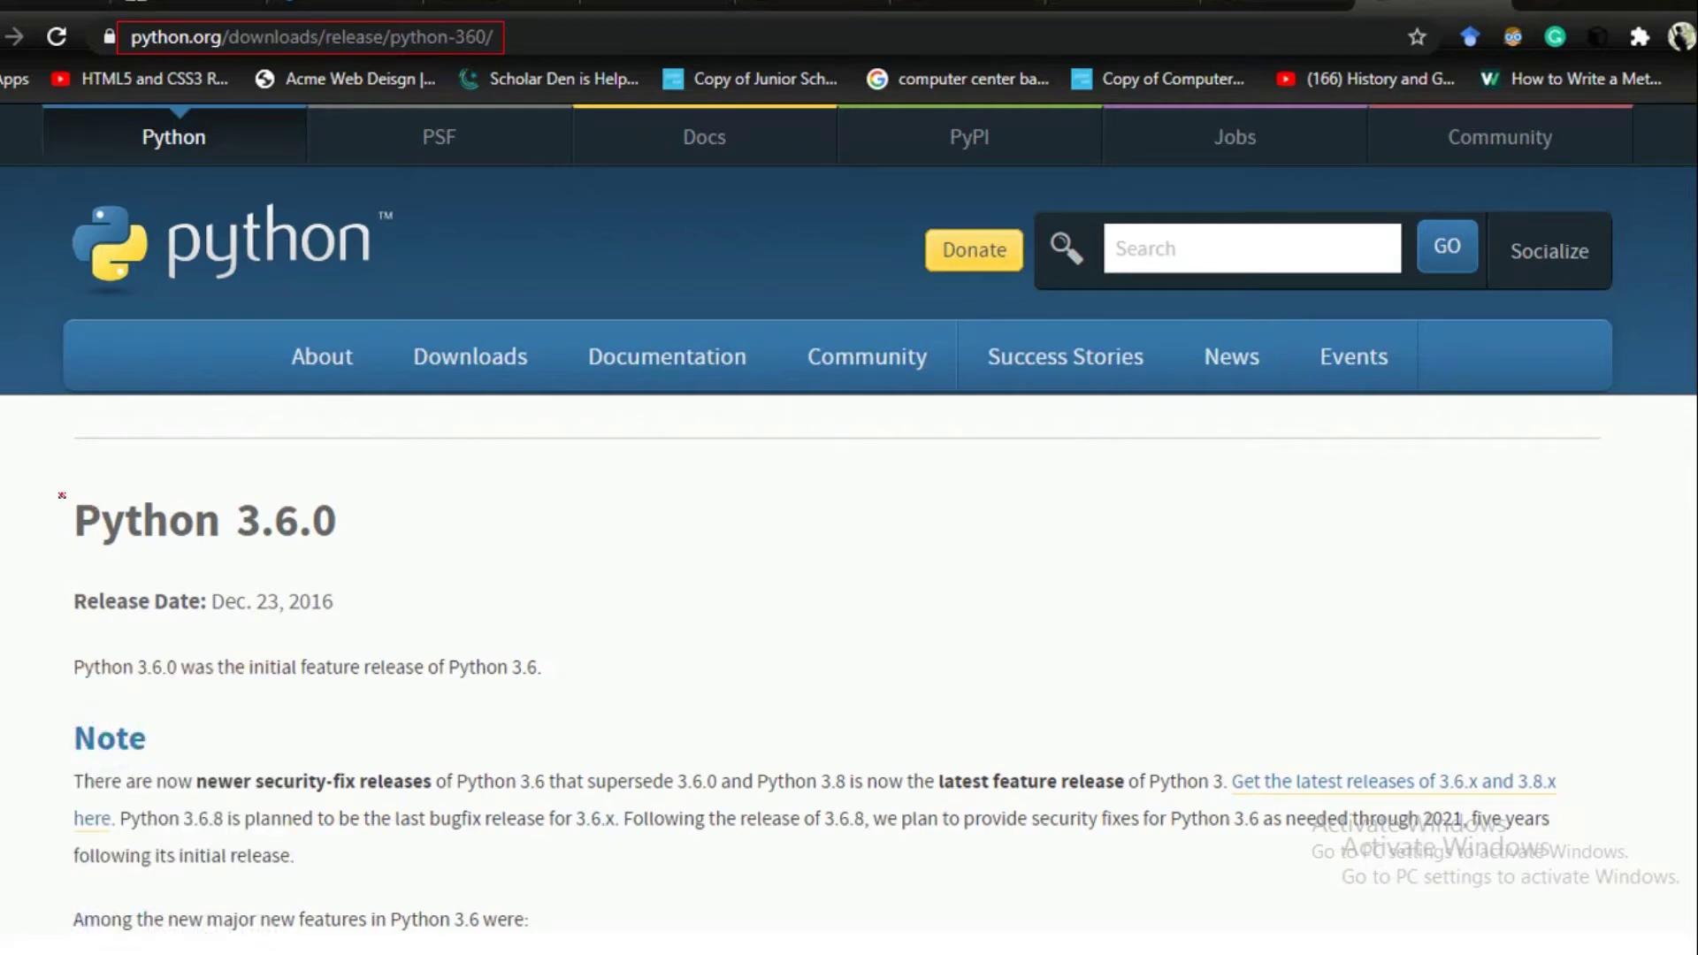
mouse_move(58, 491)
mouse_down()
mouse_move(85, 571)
mouse_move(244, 583)
mouse_move(360, 529)
mouse_move(247, 471)
mouse_move(62, 477)
mouse_move(62, 511)
mouse_up()
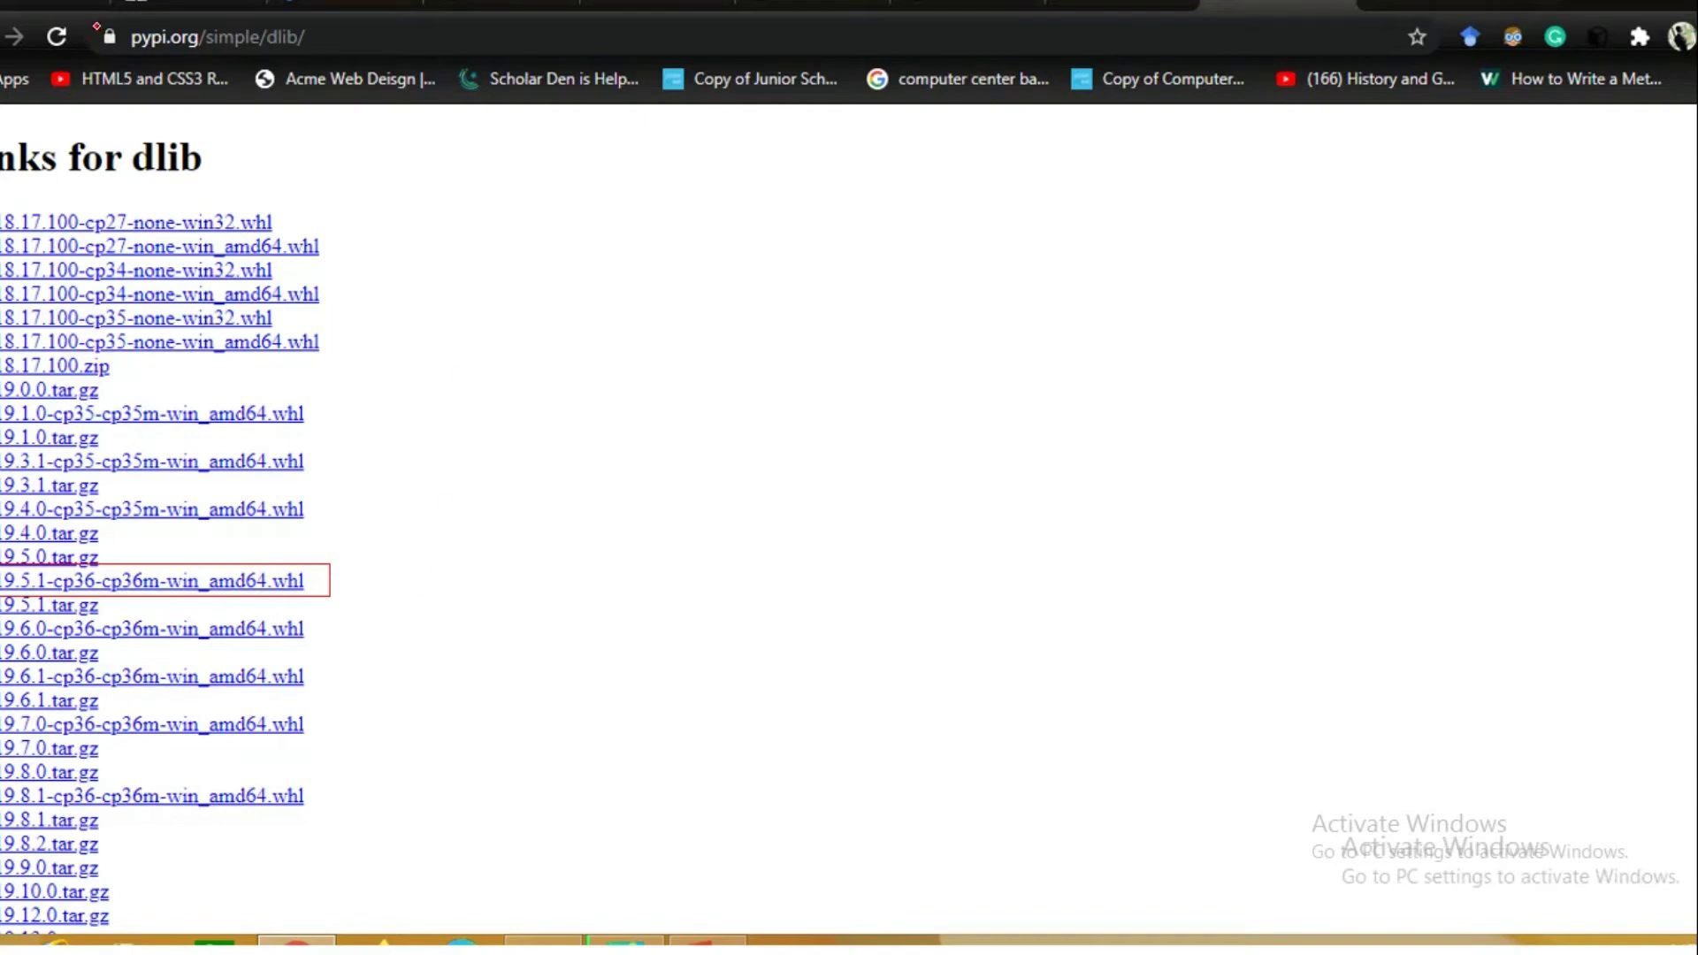
Circle the pypi.org/simple/dlib address in red ink
mouse_move(95, 27)
mouse_down()
mouse_move(158, 62)
mouse_move(327, 44)
mouse_move(320, 11)
mouse_move(91, 24)
mouse_up()
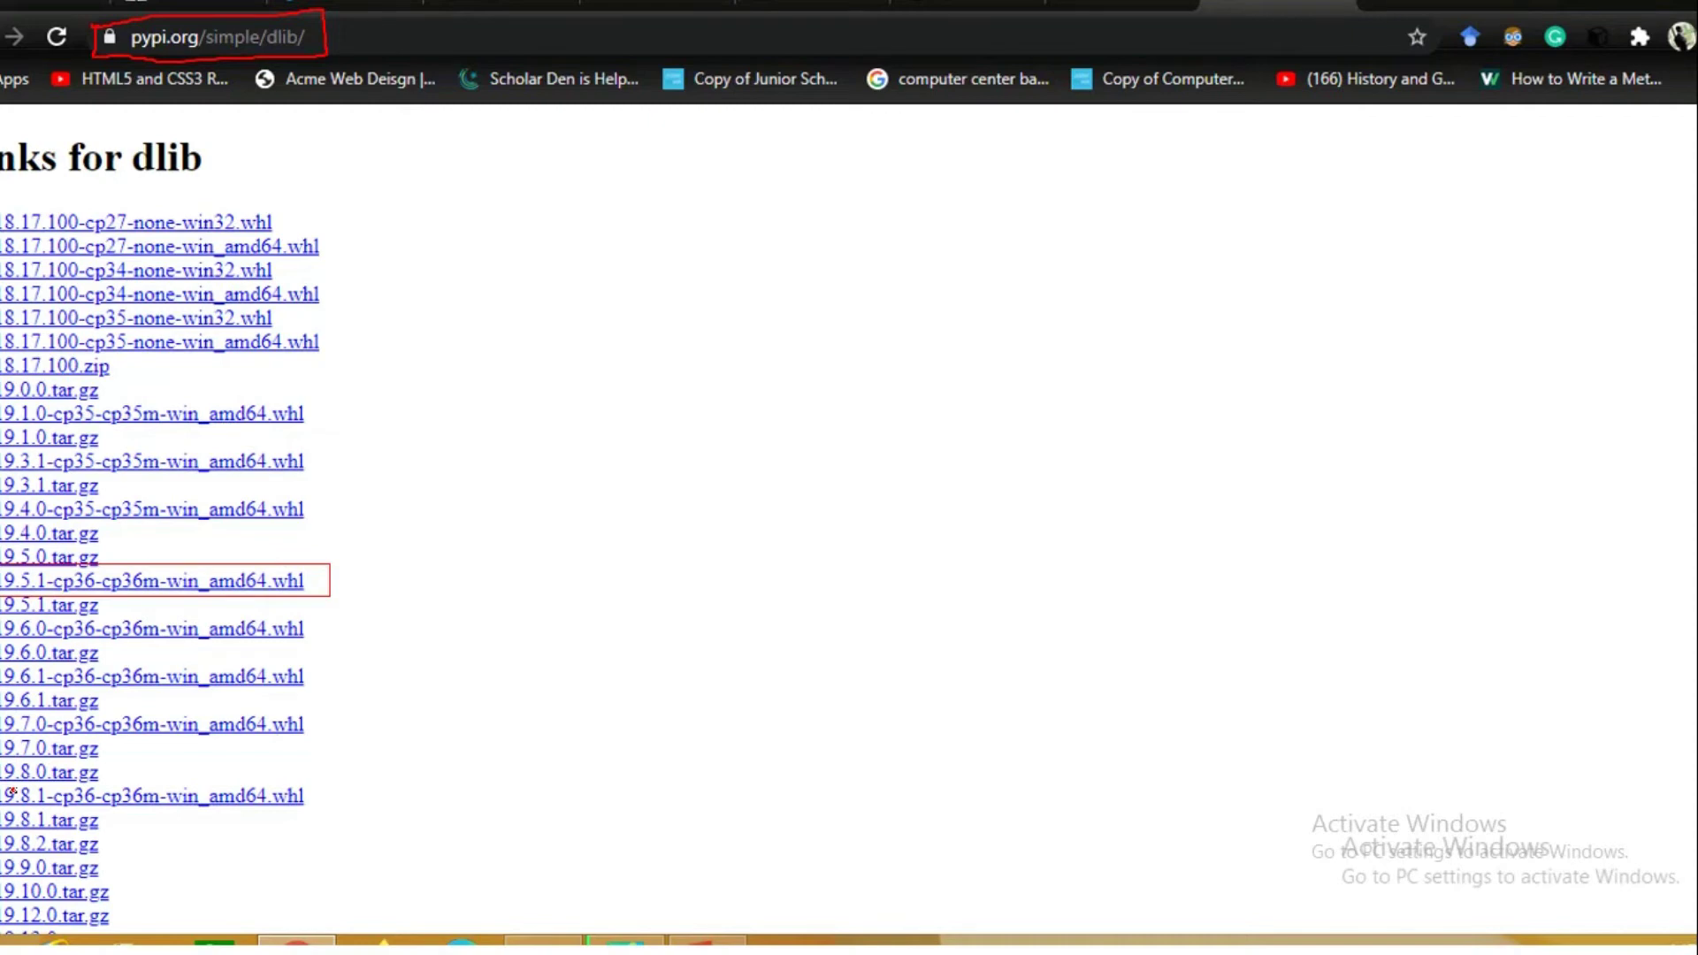
Launch Command Prompt from the 'cmd' search, drag it right, and switch to File Explorer
text(md)
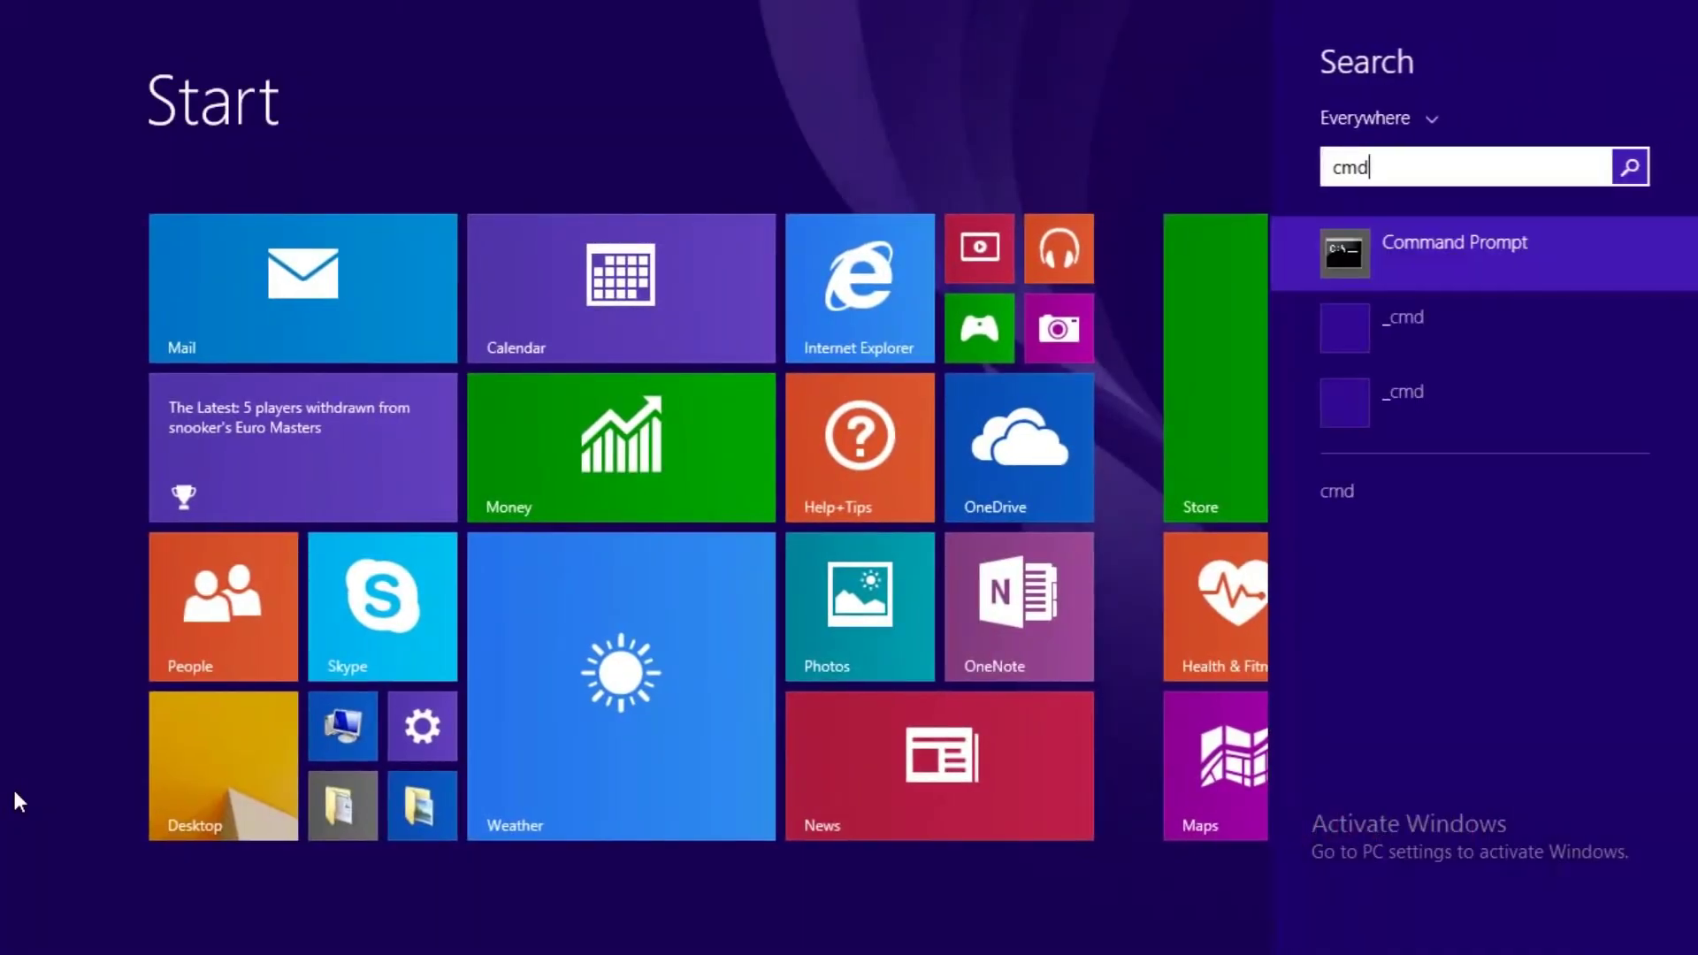
key(Return)
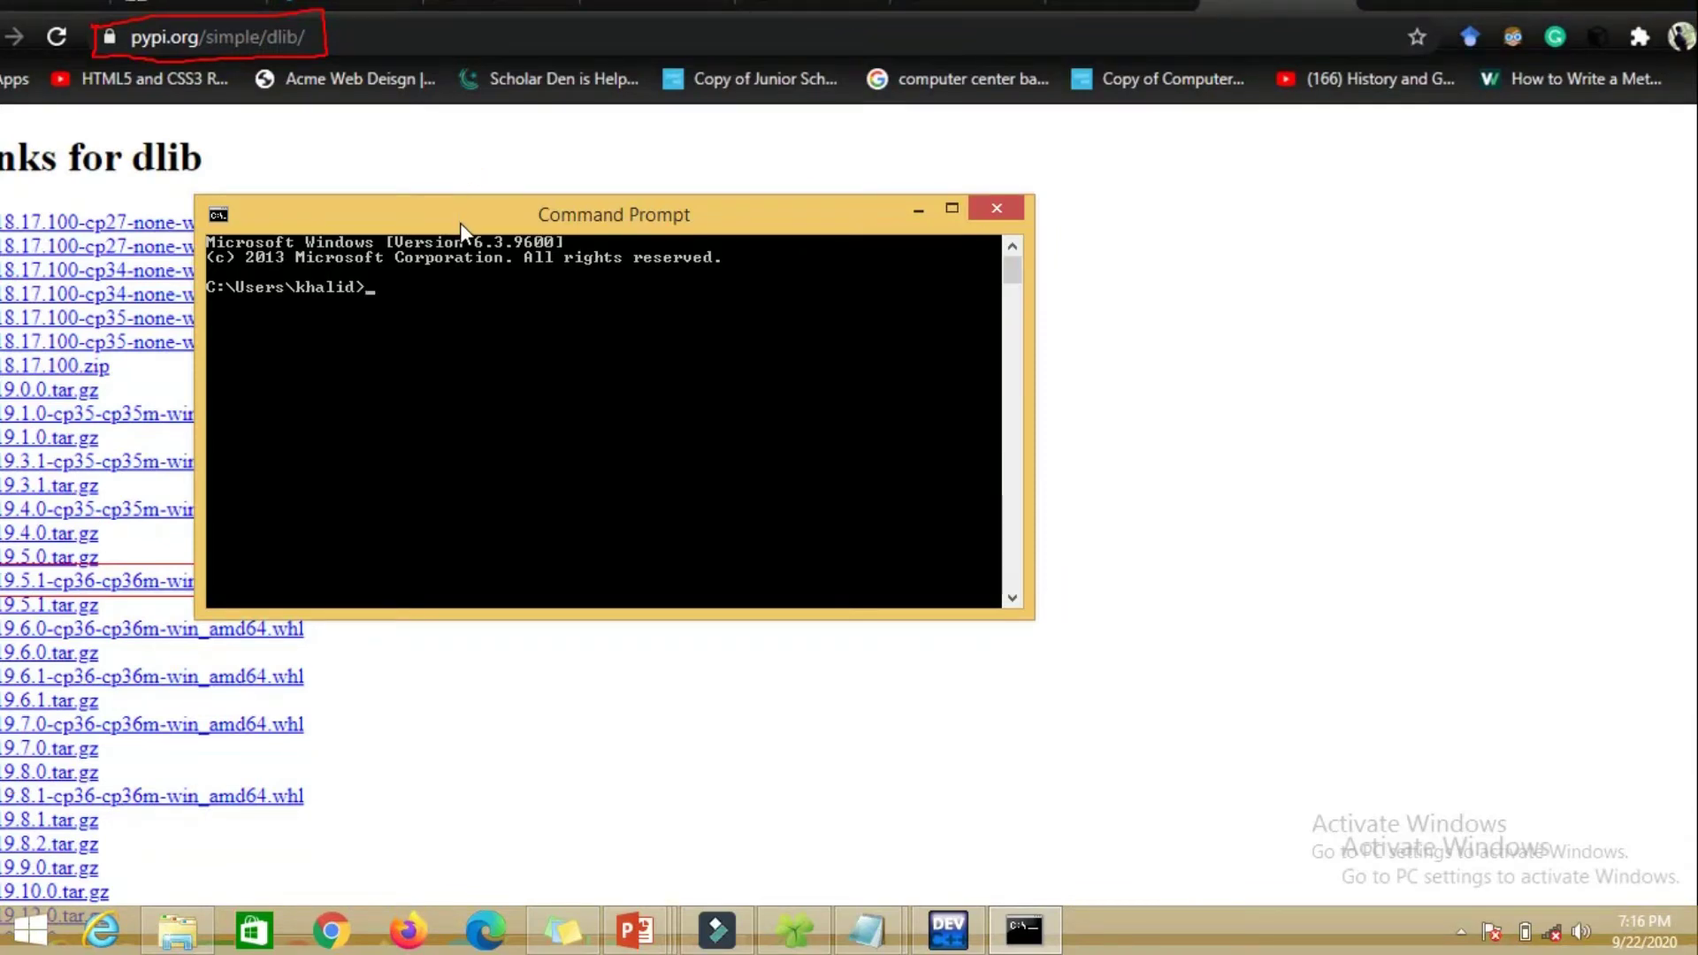
drag(460, 224, 592, 231)
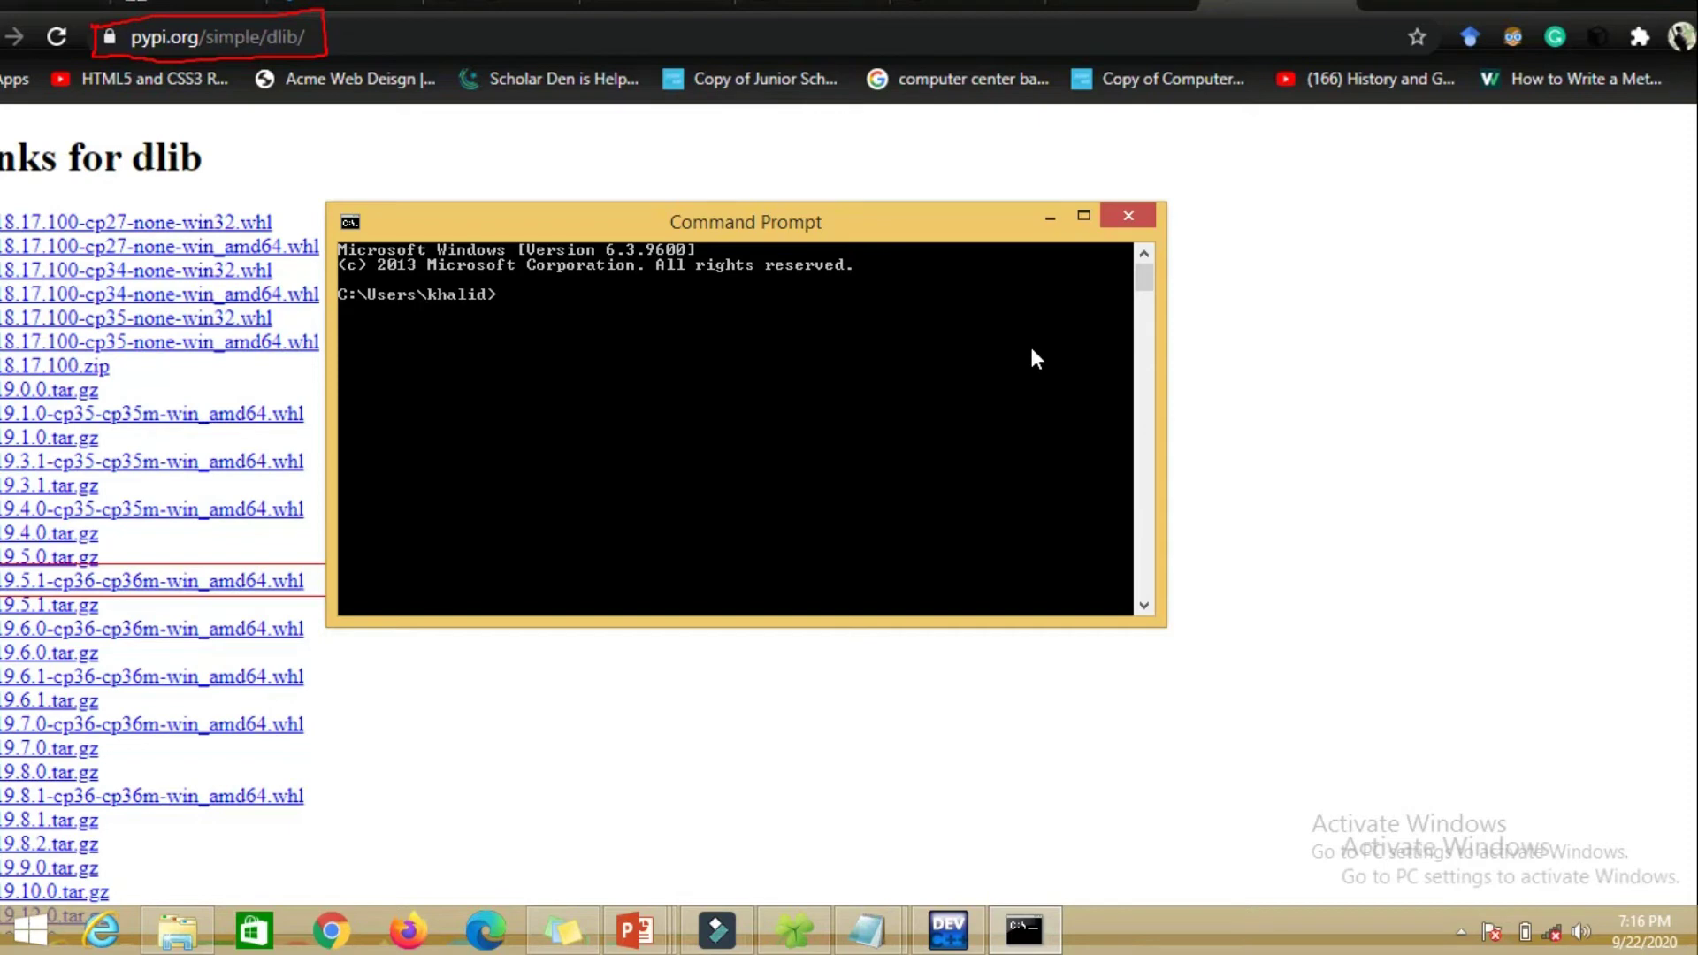
key(alt+Tab)
key(alt+Tab)
key(alt+Tab)
key(alt+Tab)
key(alt+Tab)
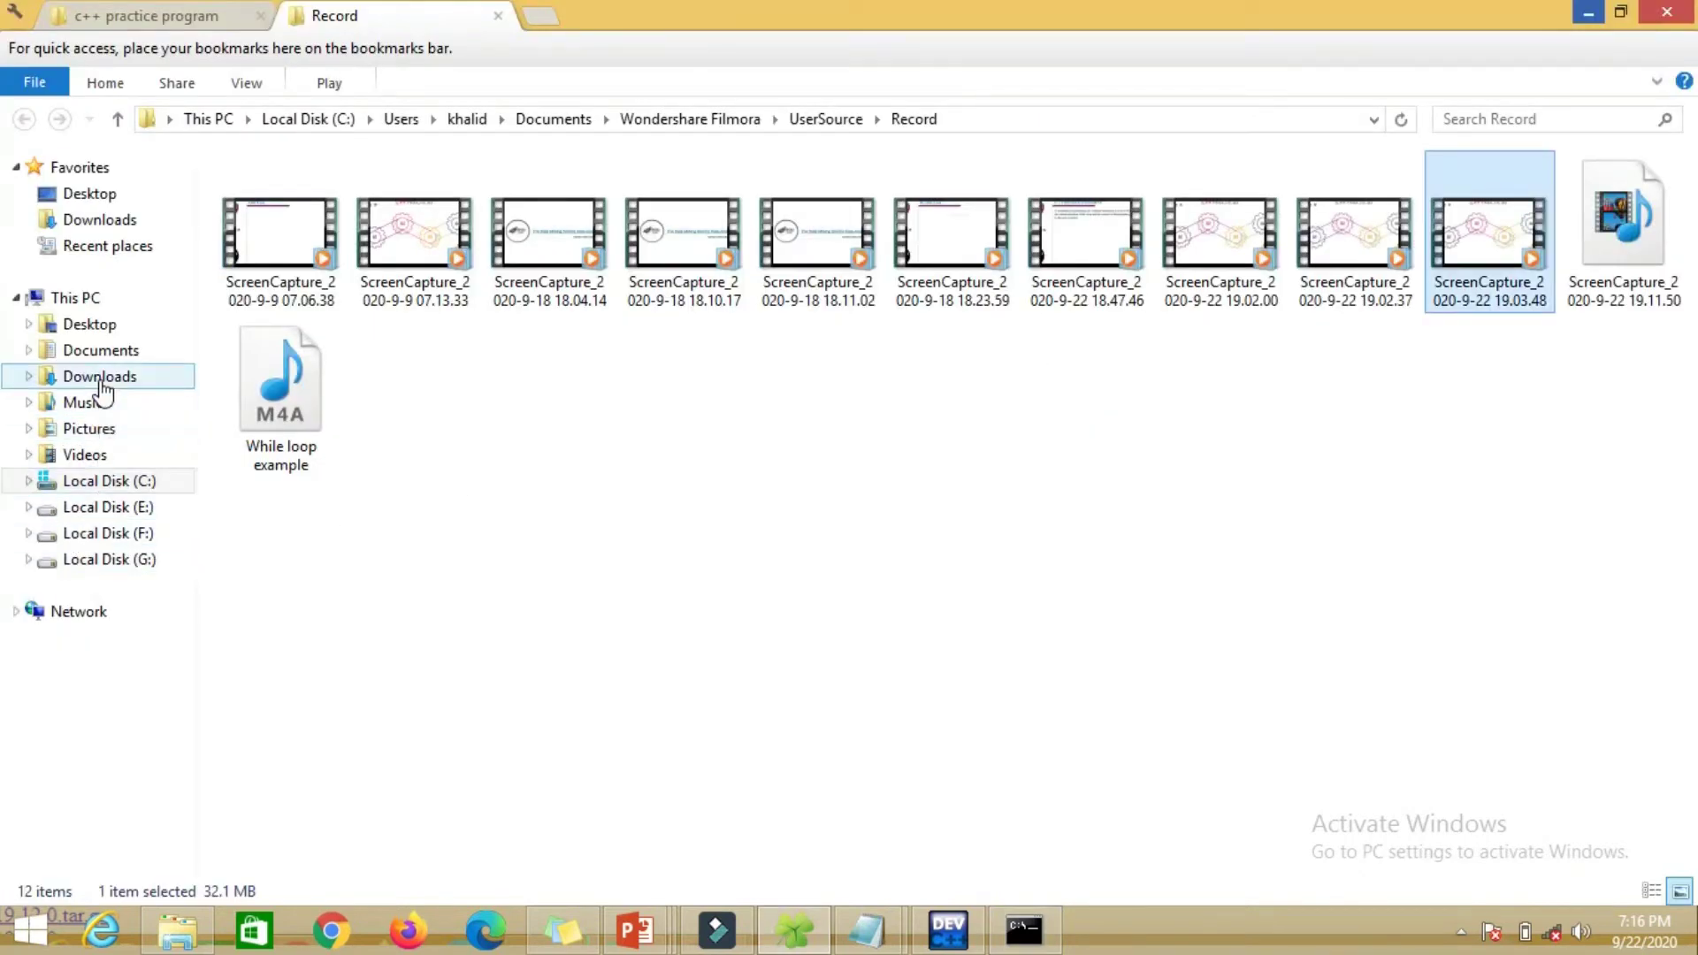
Open a command window in the Downloads folder via the Explorer address bar
click(100, 376)
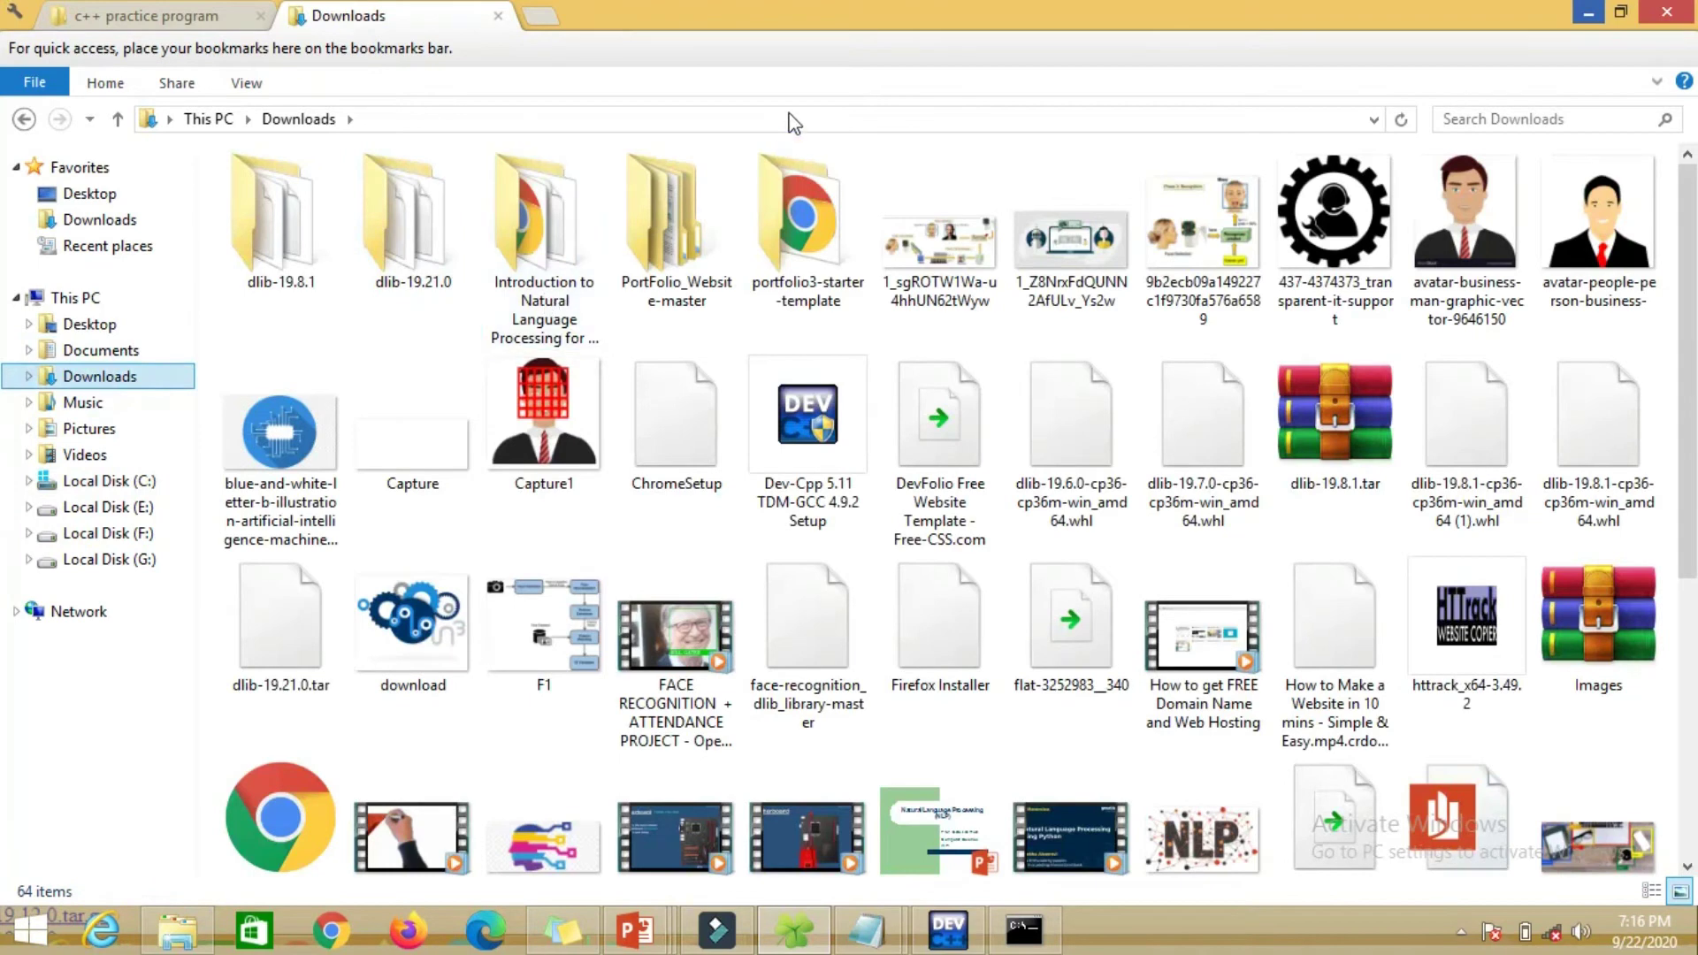
click(766, 119)
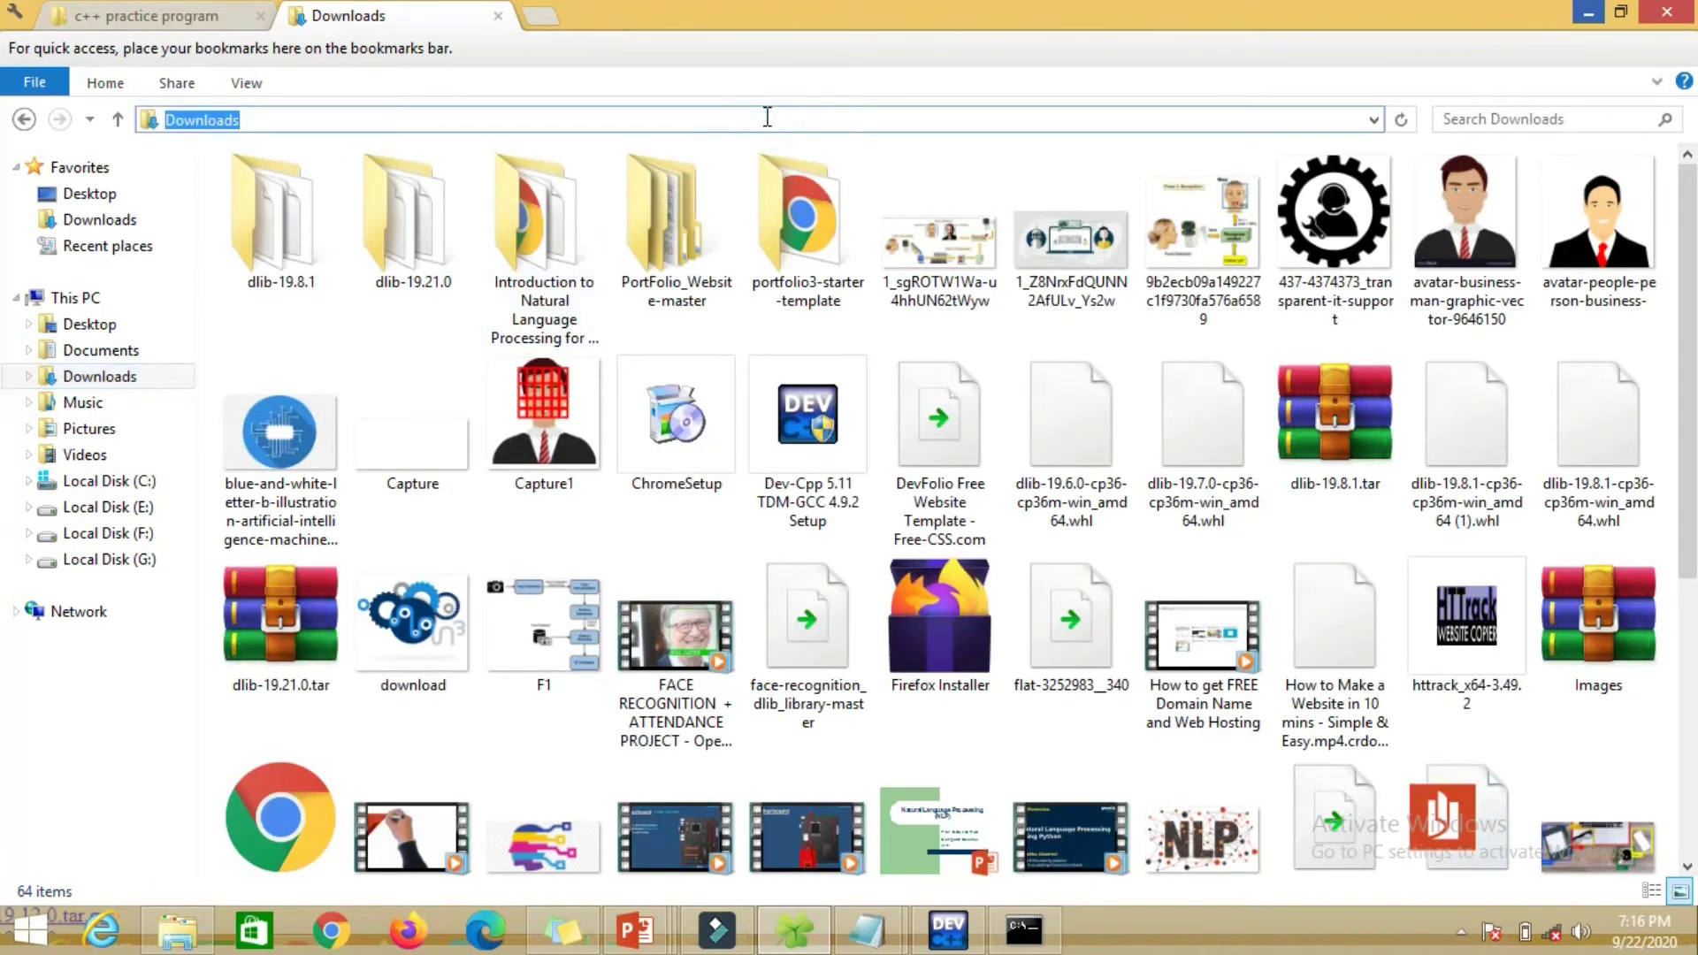
text(cmd)
key(Return)
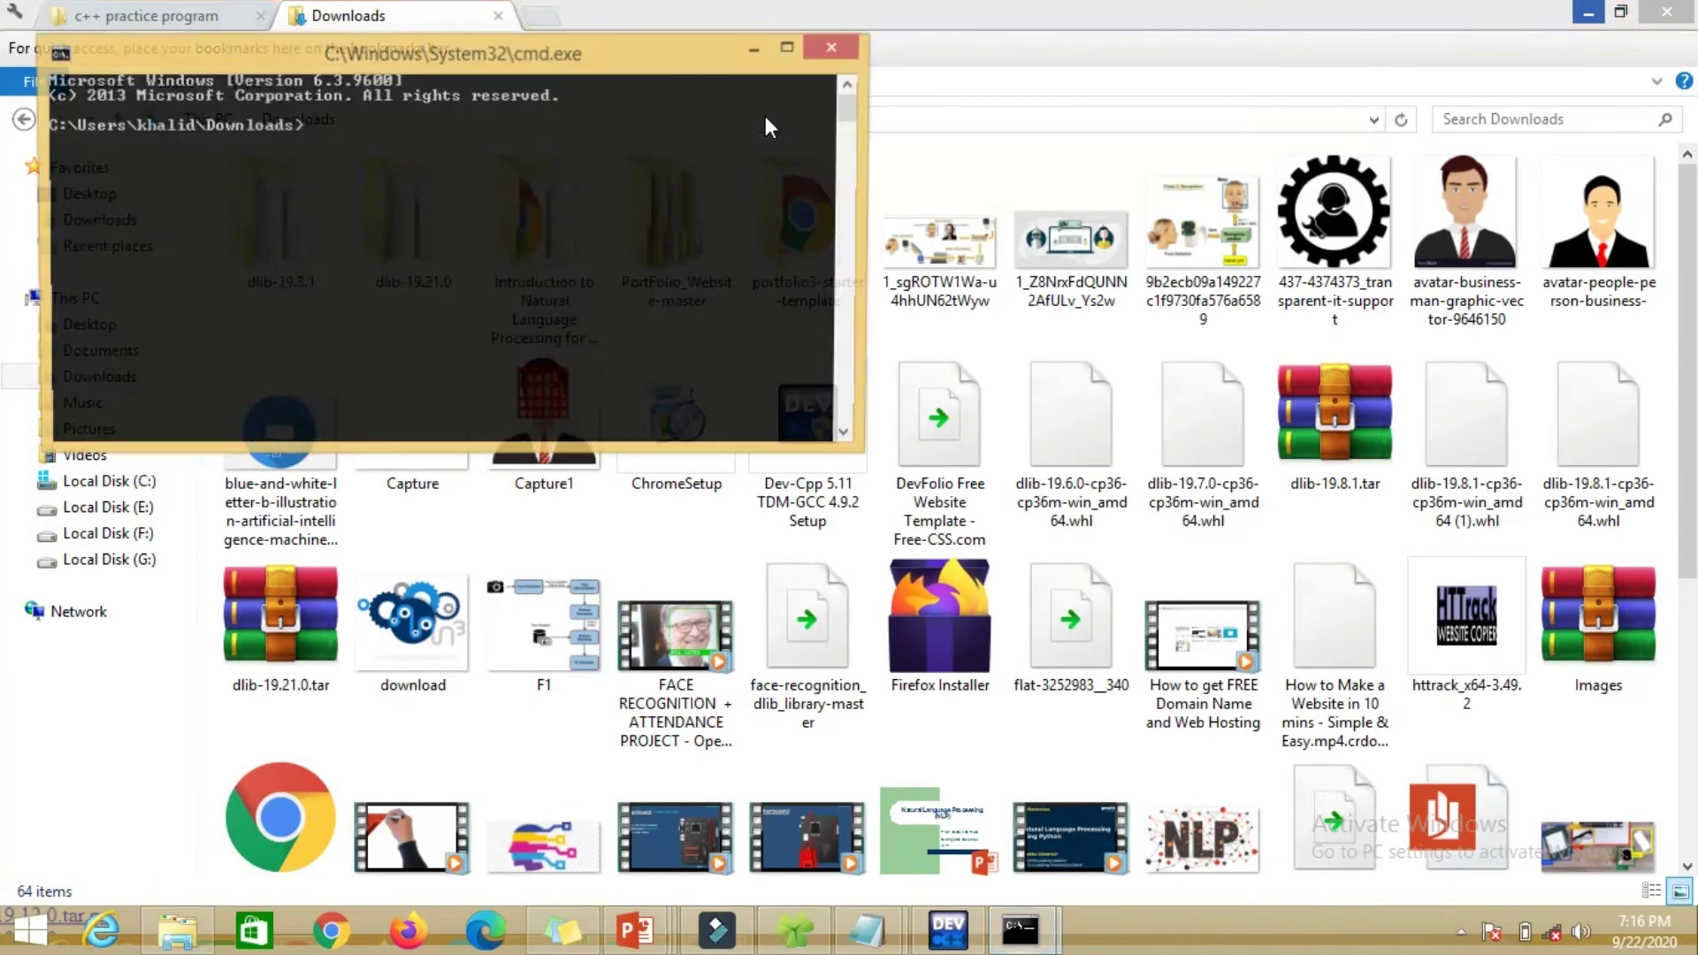
mouse_move(651, 62)
mouse_down()
mouse_move(771, 148)
mouse_move(814, 239)
mouse_up()
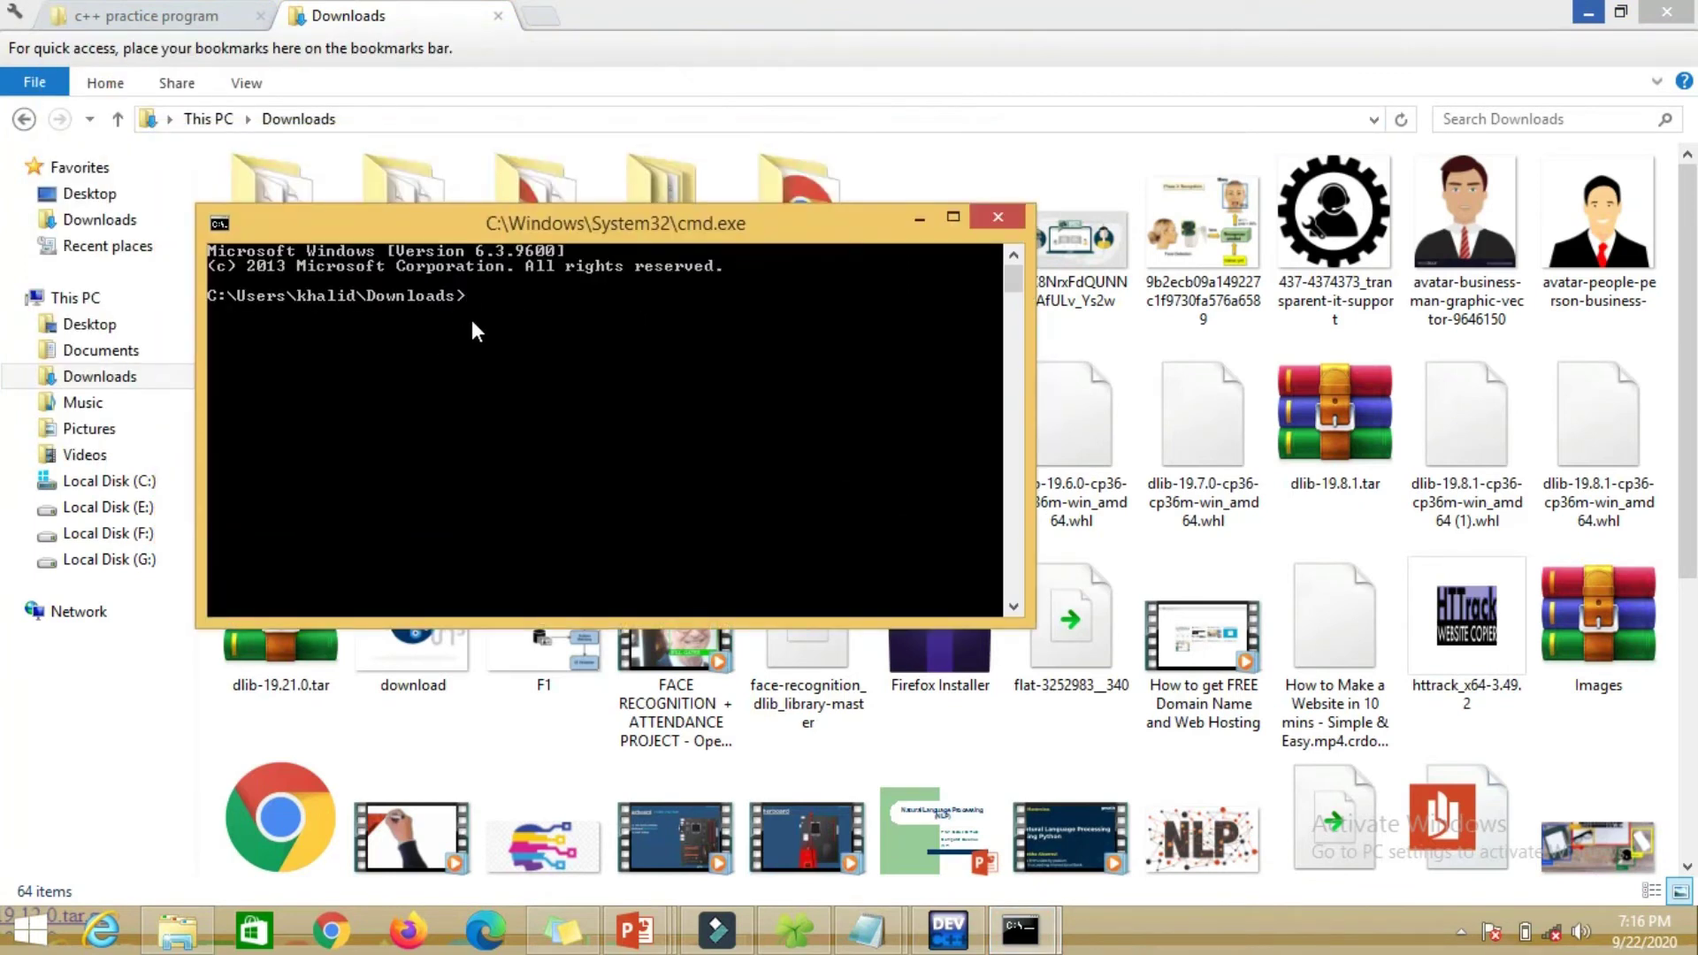
Start an install command with the autocompleted dlib file name, then erase it
text(pipinstall dli)
key(Tab)
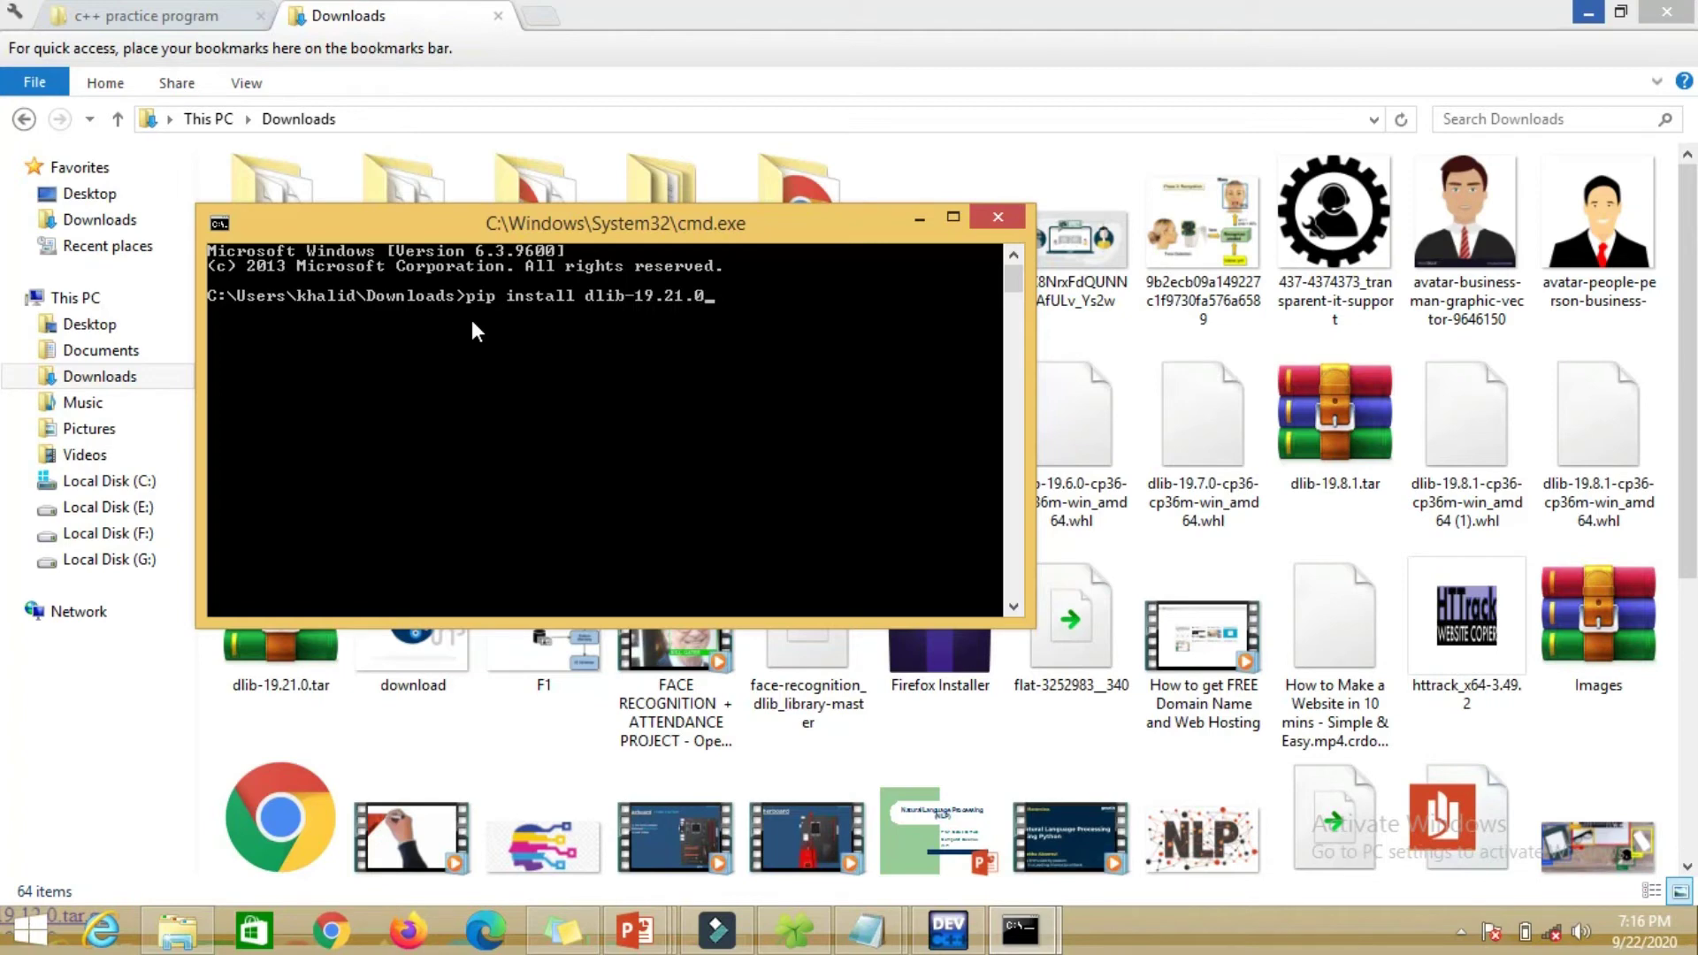
key(BackSpace)
key(BackSpace)
key(BackSpace)
key(BackSpace)
key(BackSpace)
key(BackSpace)
key(BackSpace)
key(BackSpace)
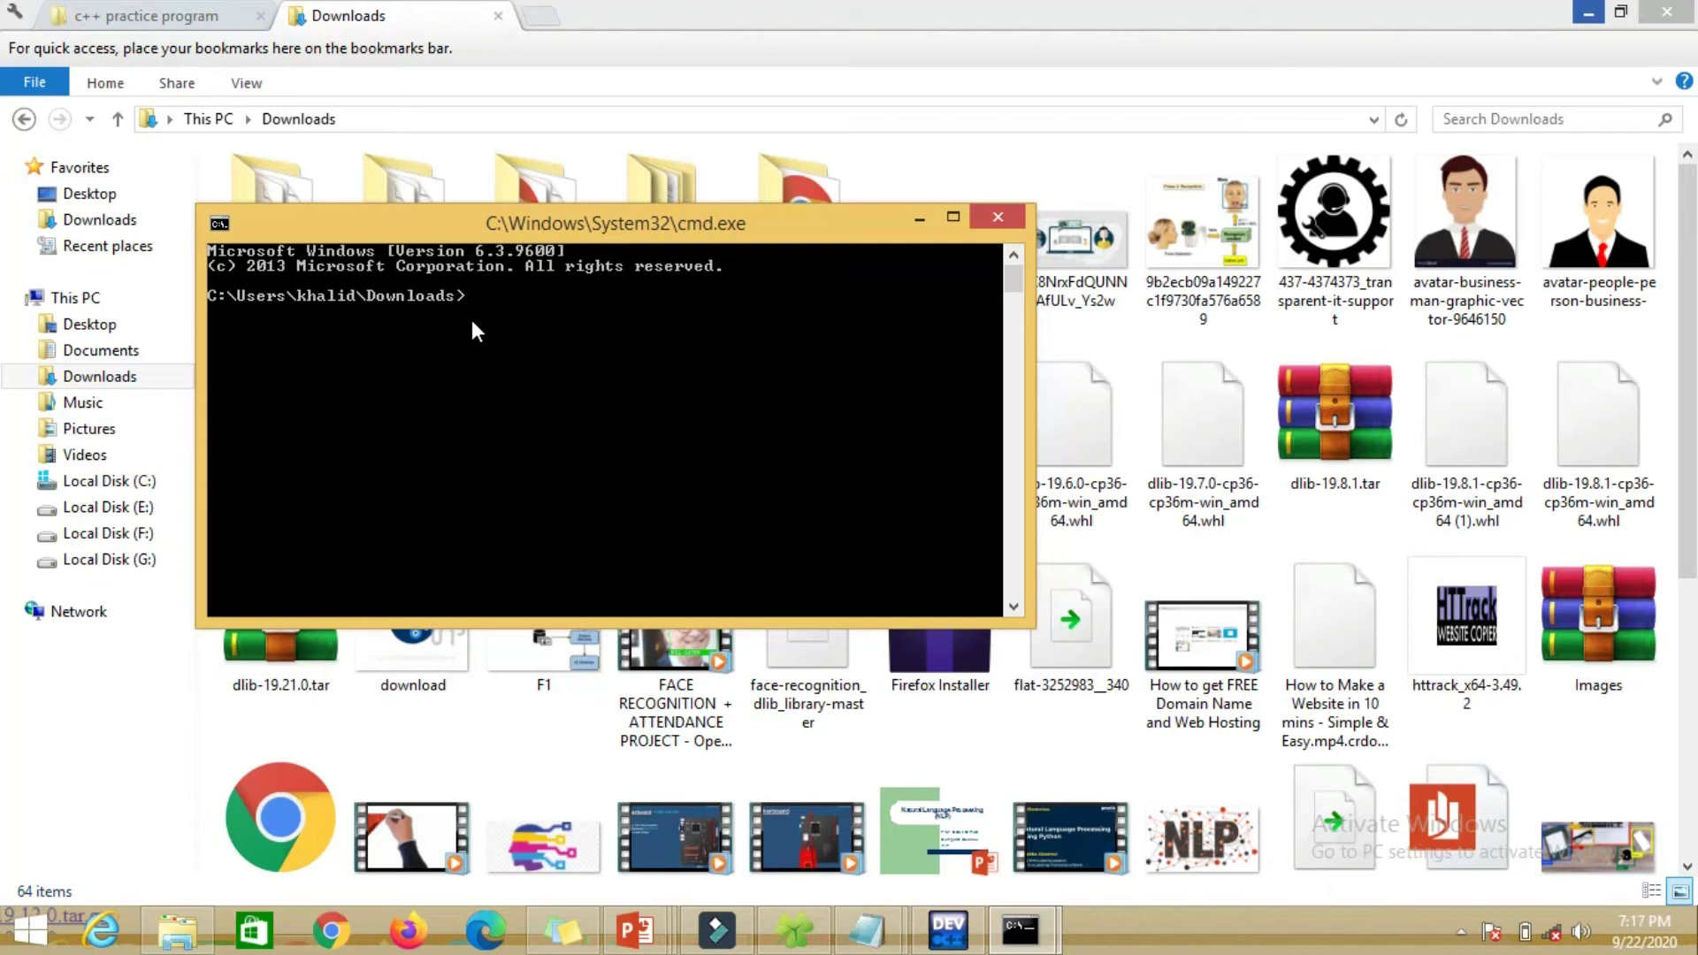
Run python to confirm version 3.7.9, exit with Ctrl+Z, relaunch it, and minimize Downloads
text(python)
key(Return)
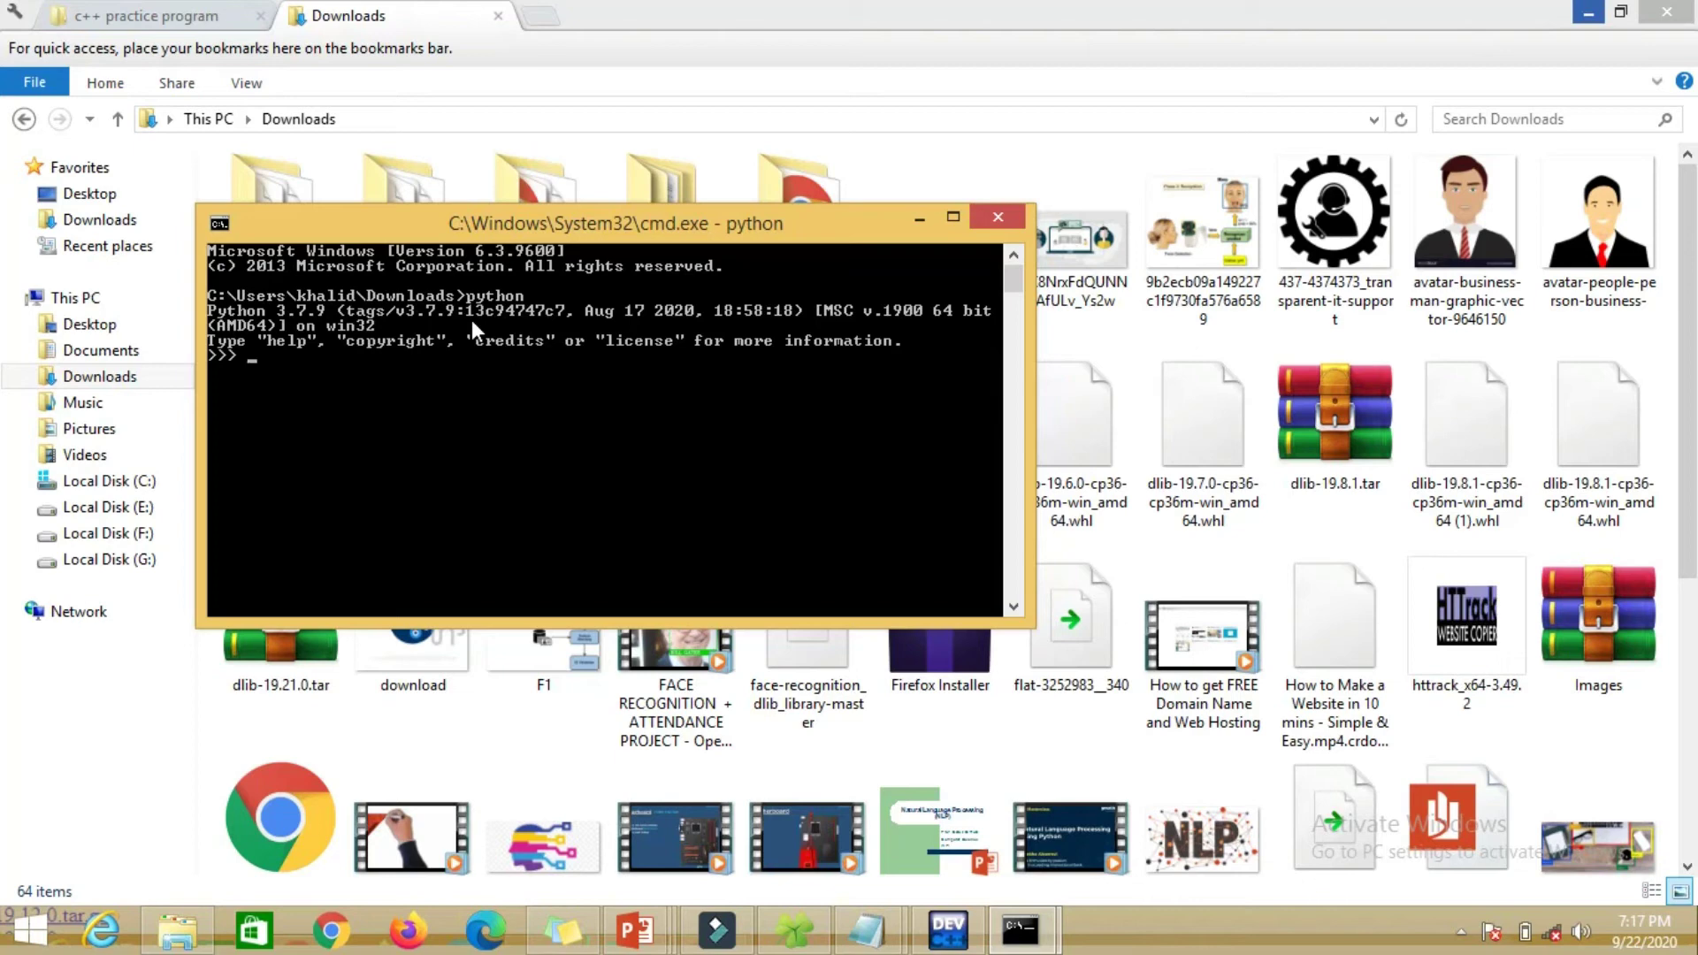
key(ctrl+z)
key(Return)
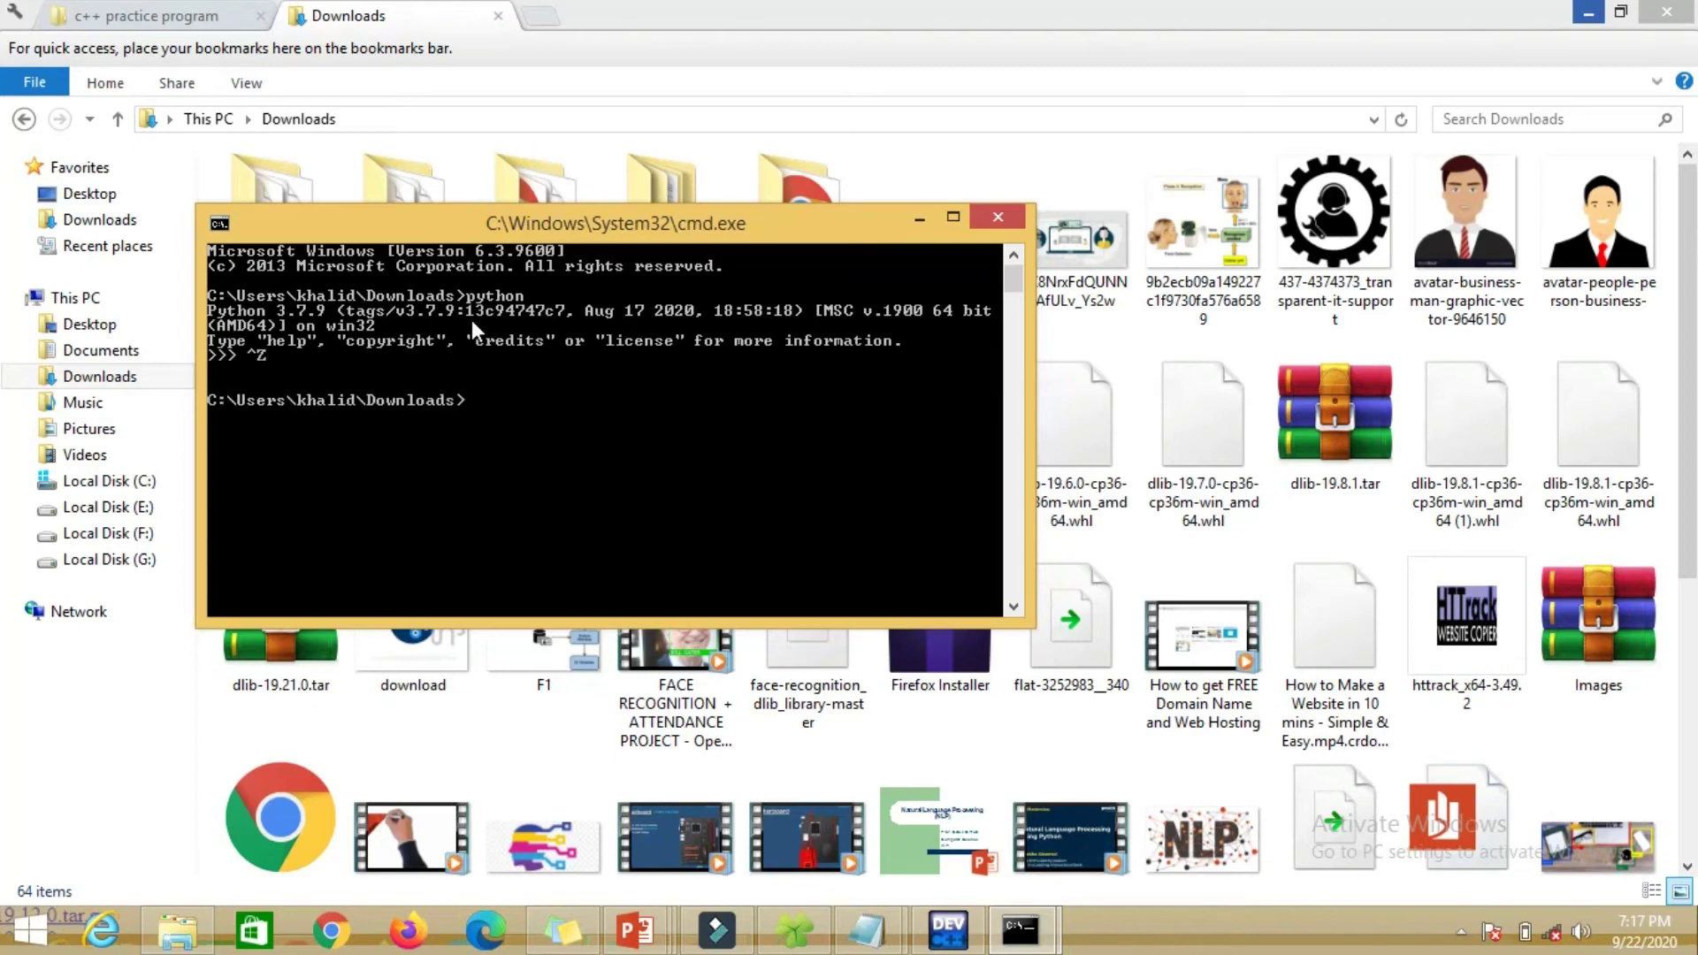
text(py)
text(thon)
key(Return)
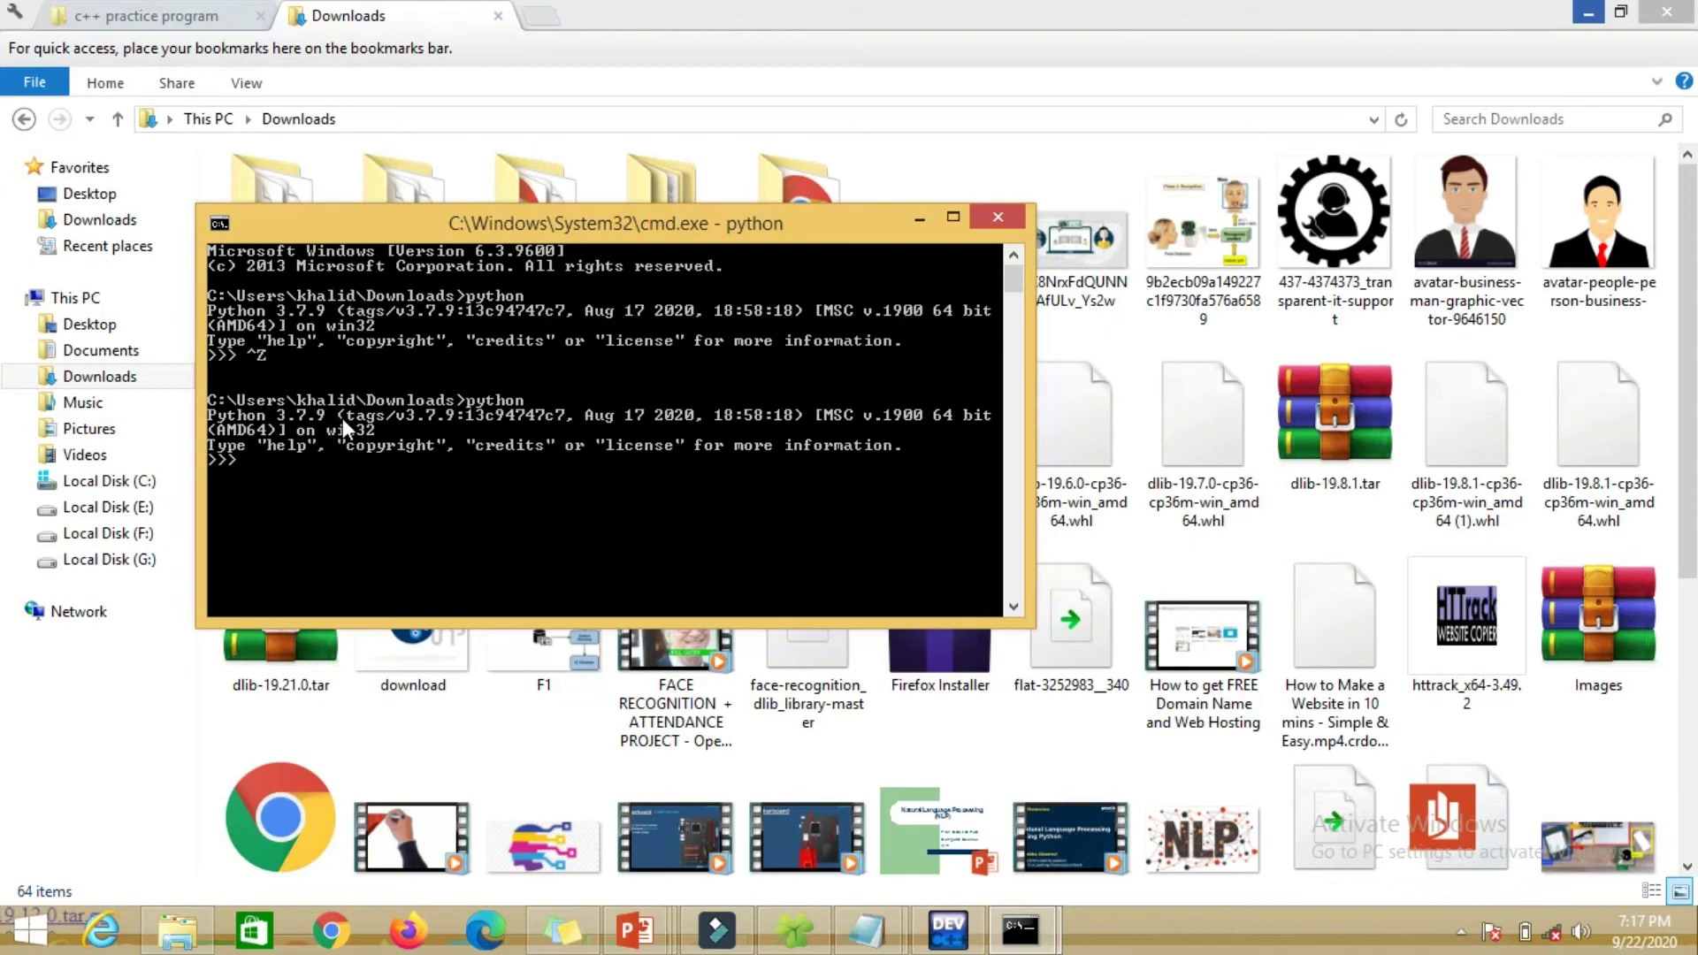
click(1597, 11)
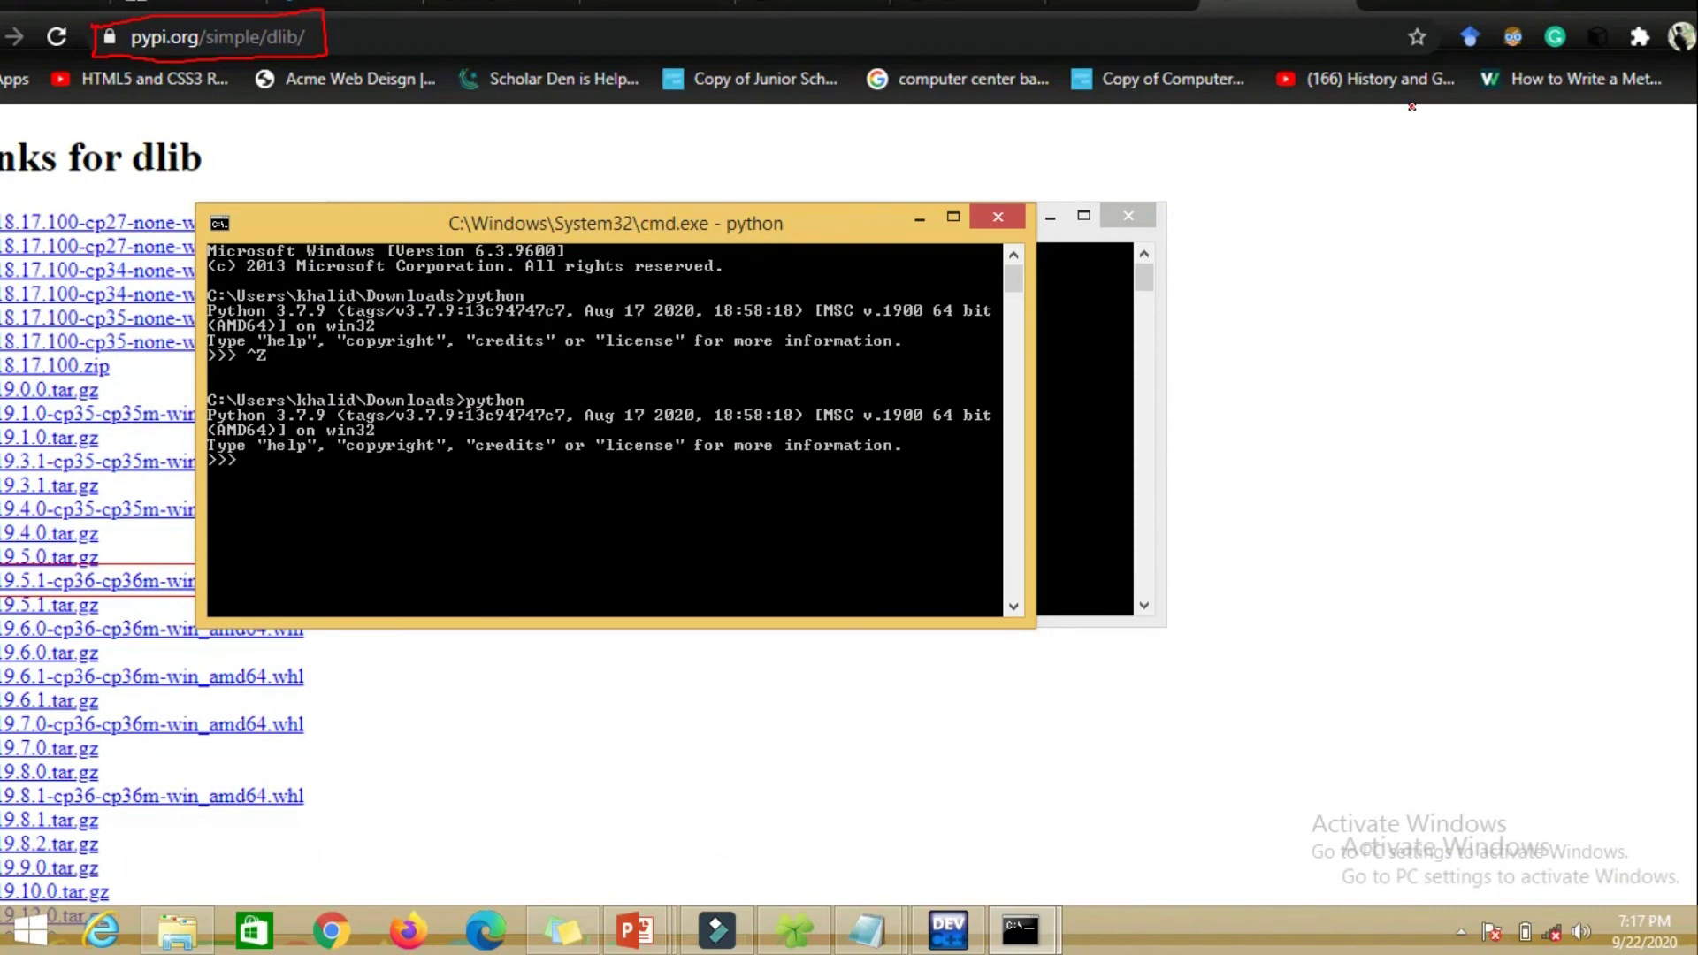
Open the desktop's New folder and select dlib-19.5.1-cp36-cp36m-win_amd64.whl
key(alt+Tab)
key(alt+Tab)
key(alt+Tab)
key(alt+Tab)
key(alt+Tab)
key(alt+Tab)
key(alt+Tab)
key(alt+Tab)
key(alt+Tab)
key(alt+Tab)
key(alt+Tab)
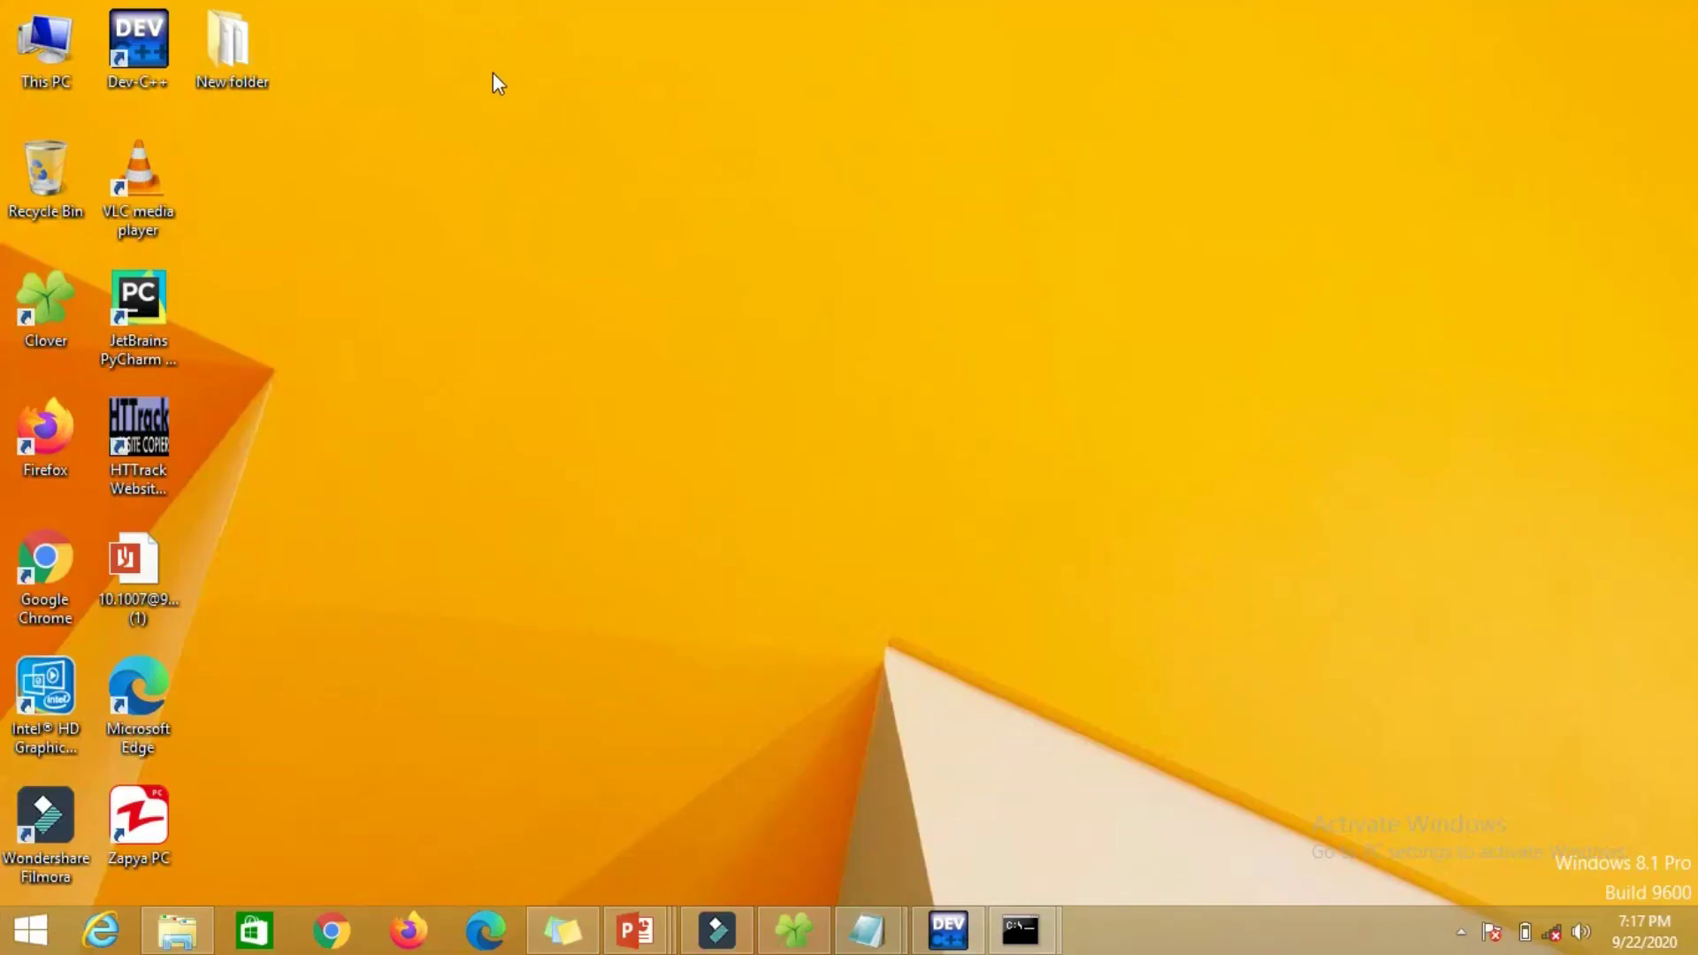
double_click(212, 40)
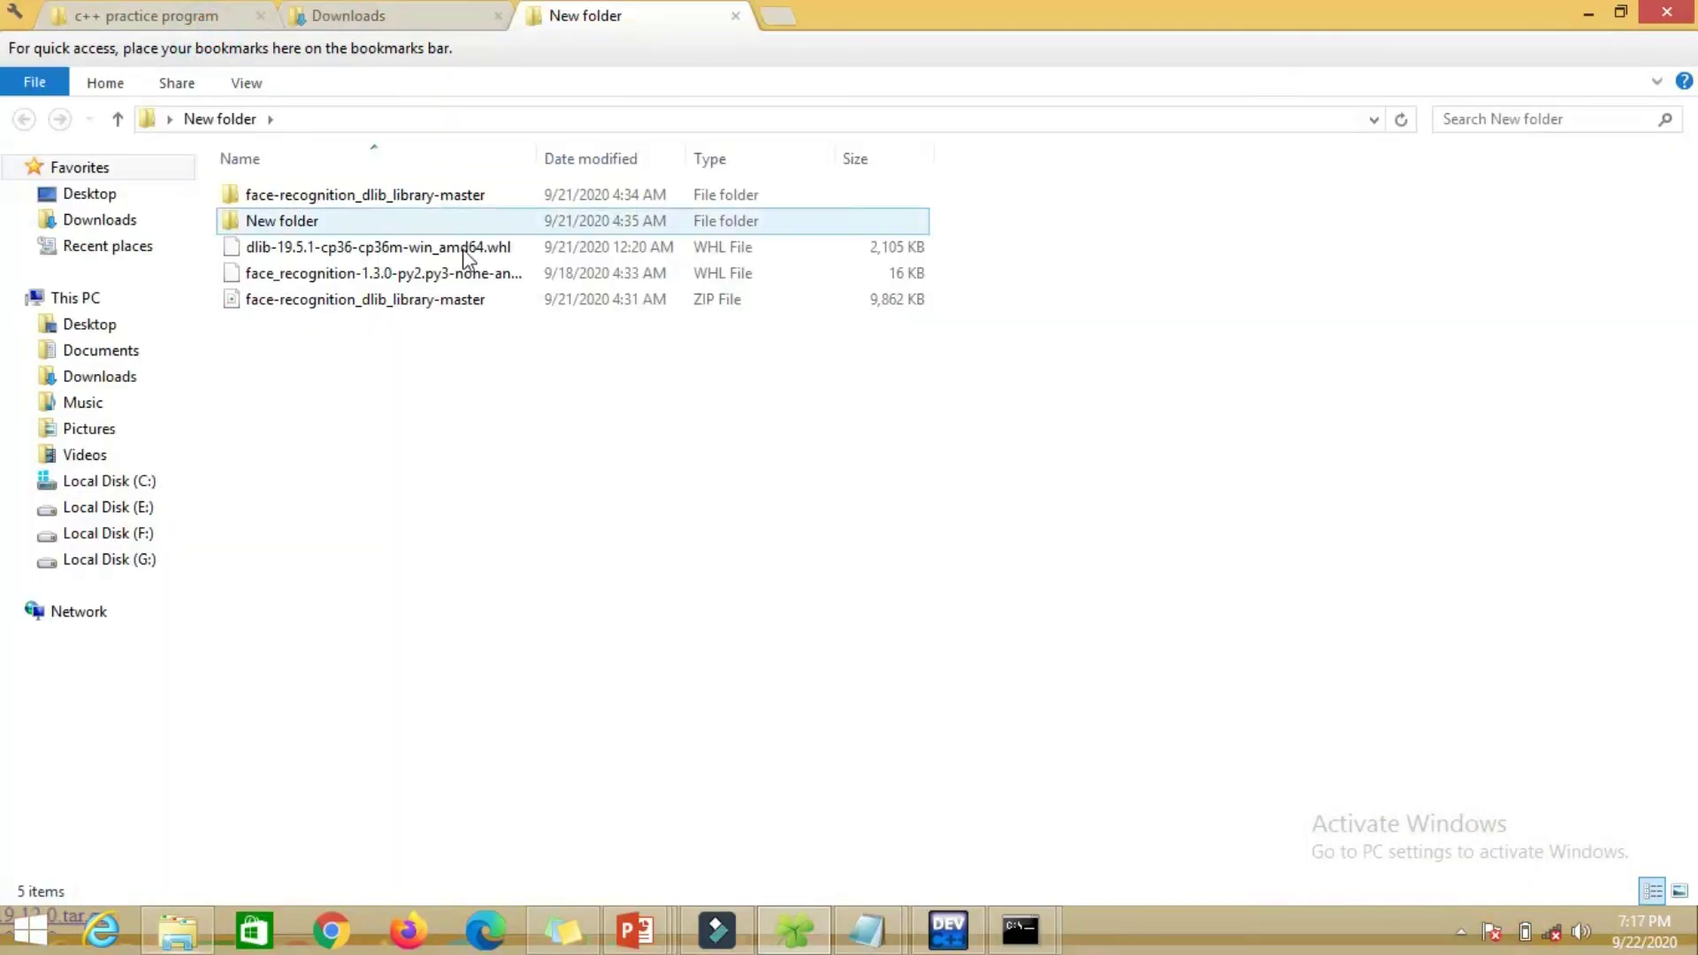
click(464, 252)
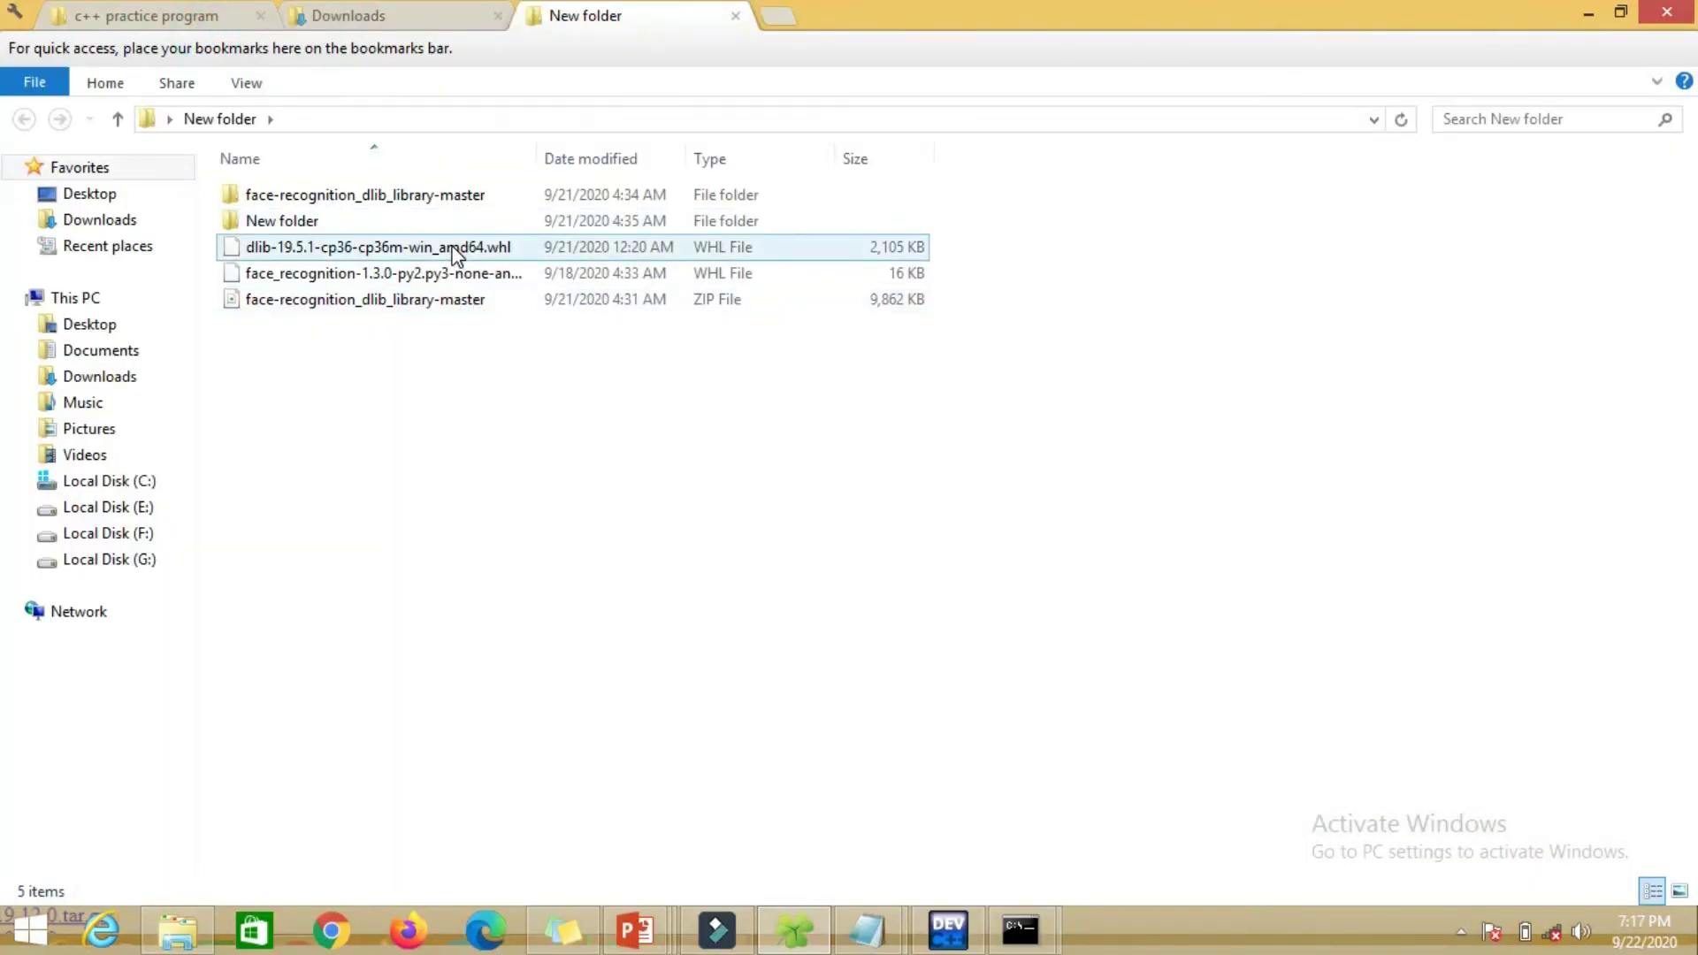
click(448, 248)
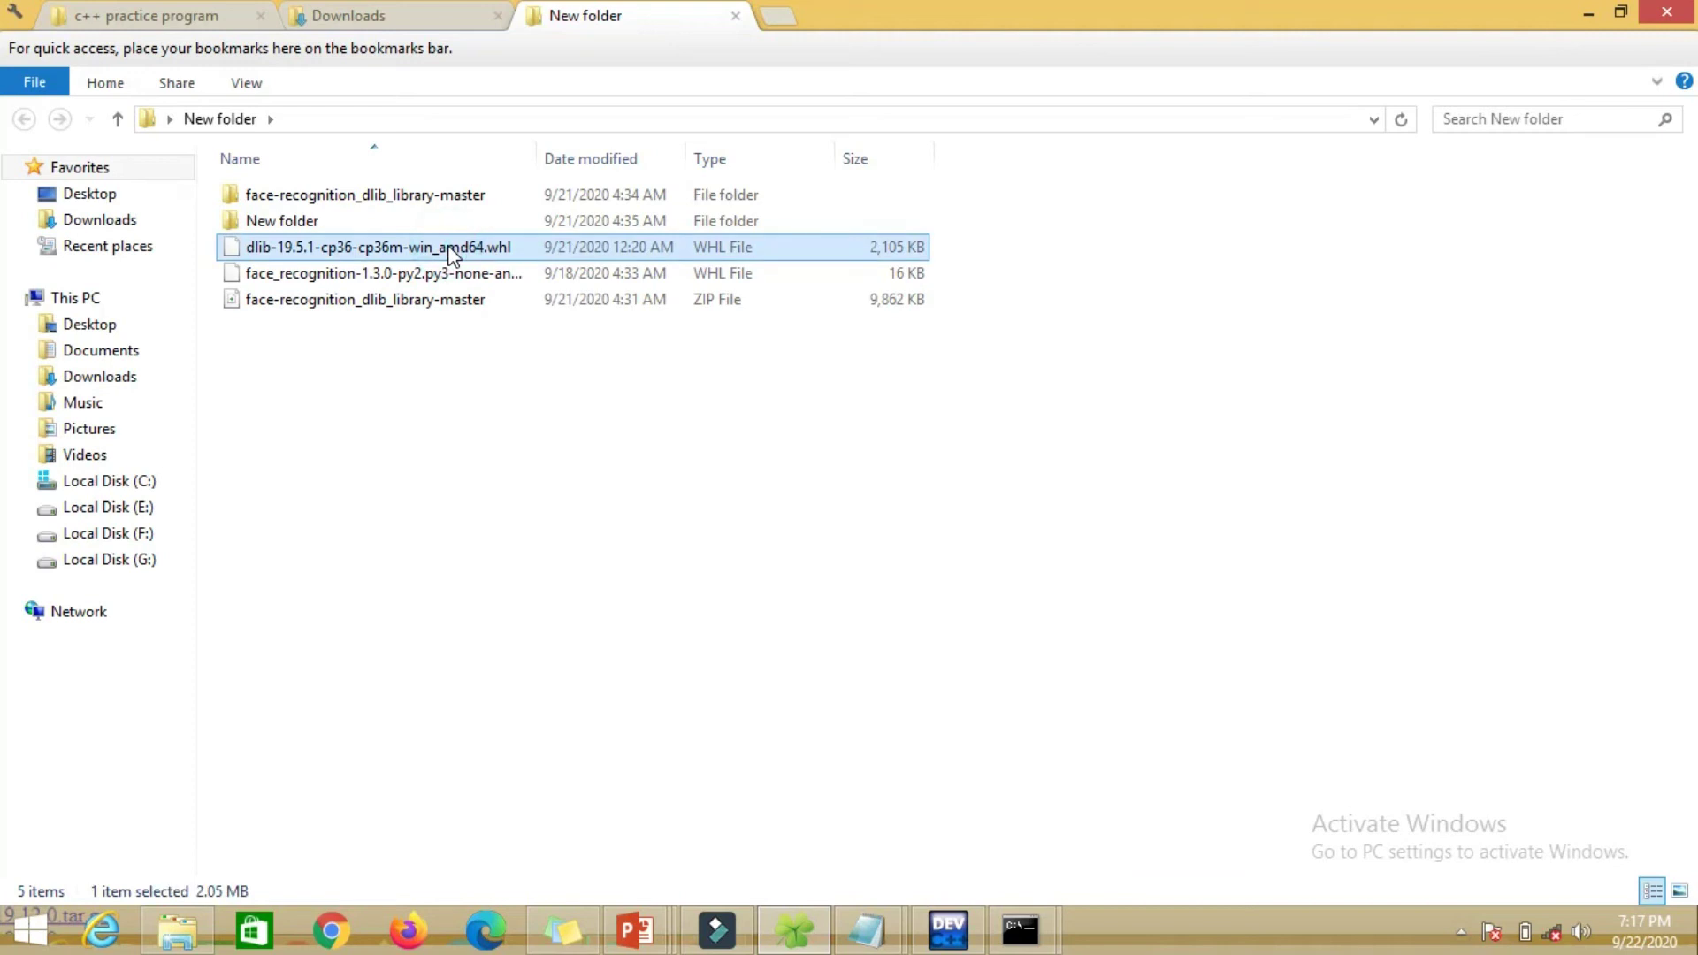
click(519, 121)
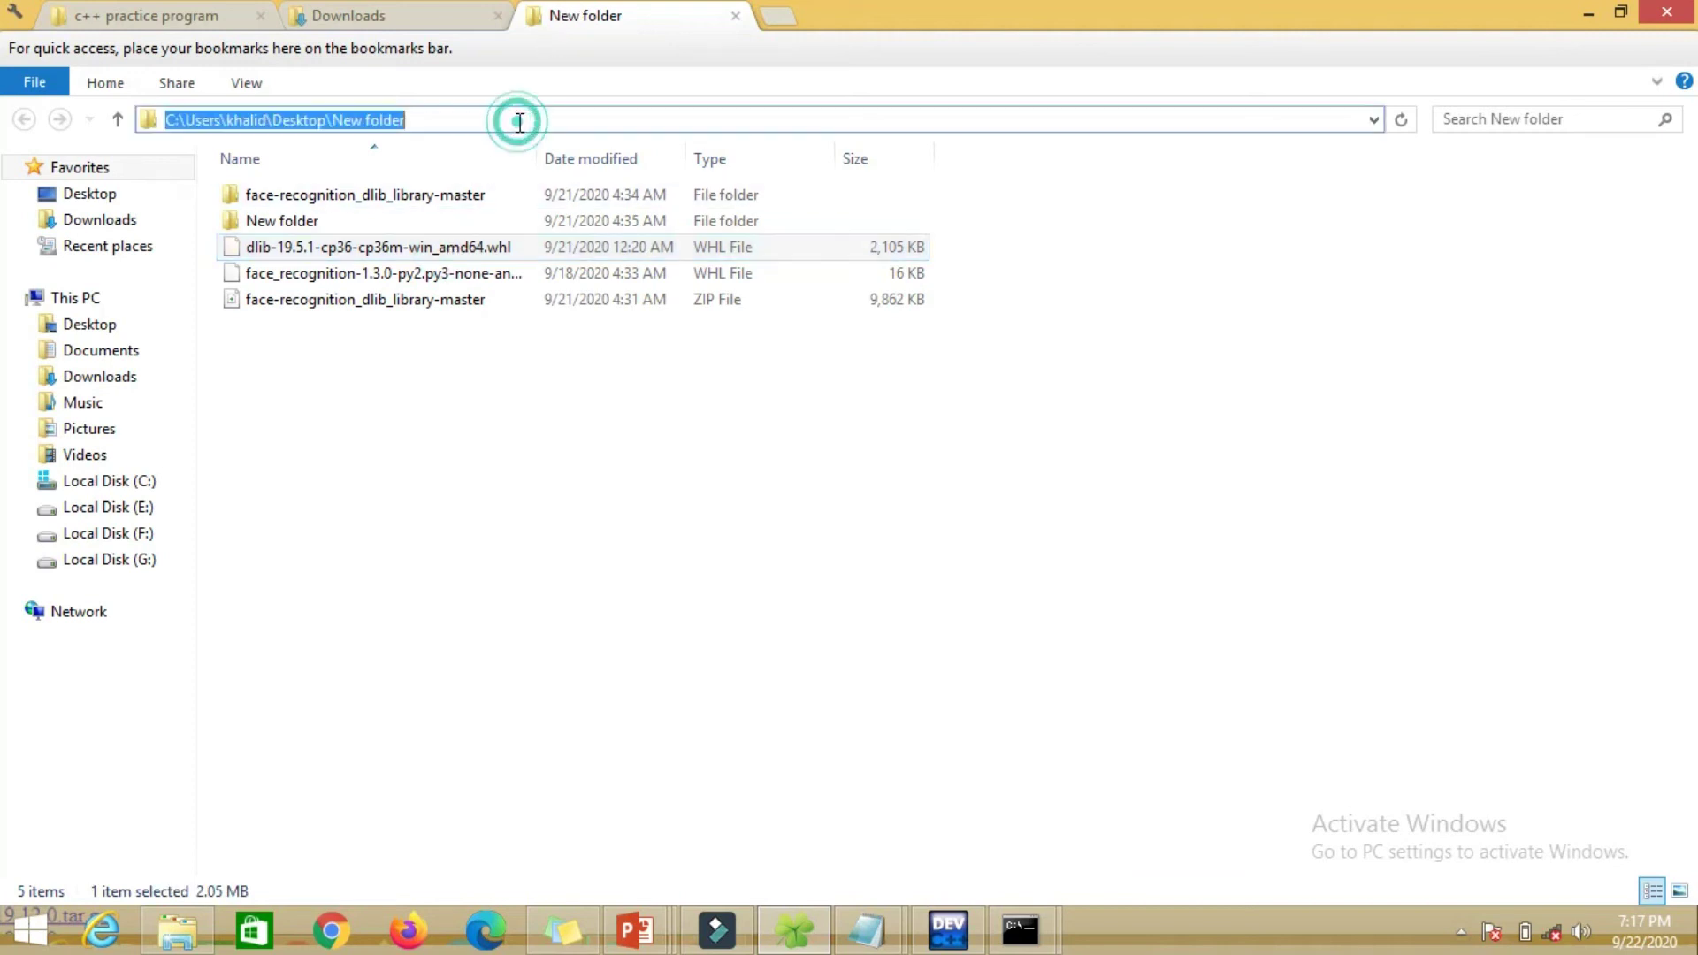
Open a command window in New folder from the Explorer address bar
key(BackSpace)
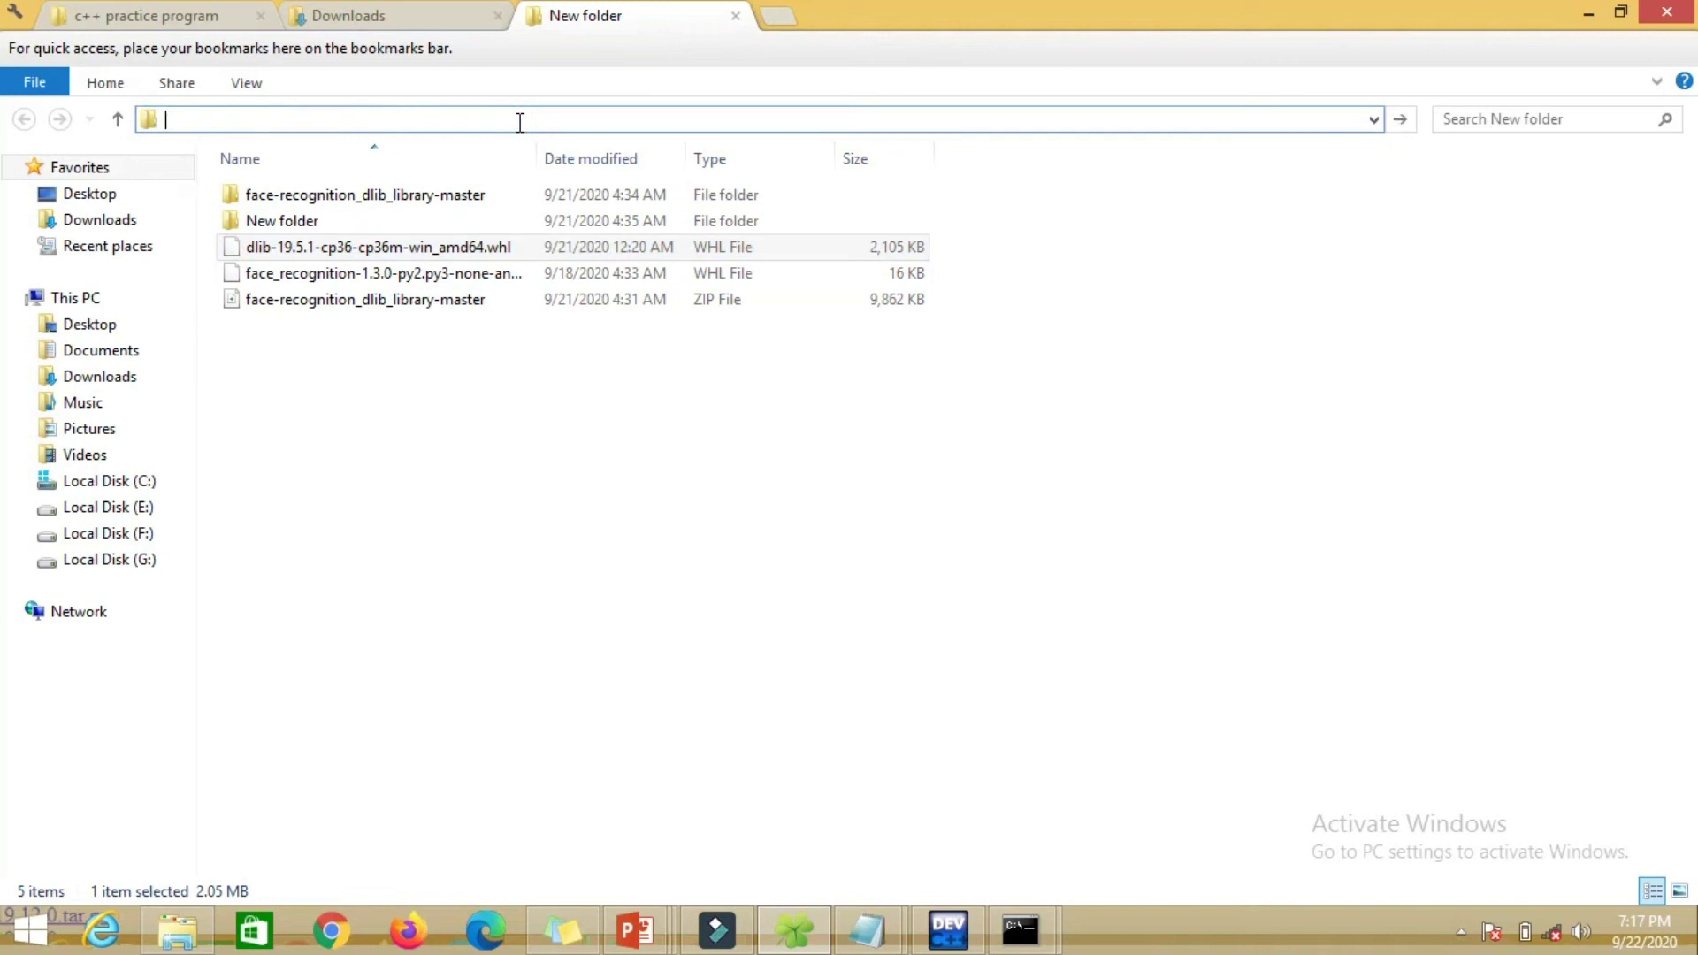
text(cmd)
key(Return)
Run pip install on the dlib-19.5.1 wheel, which fails as unsupported, then return to the presentation
text(pip in)
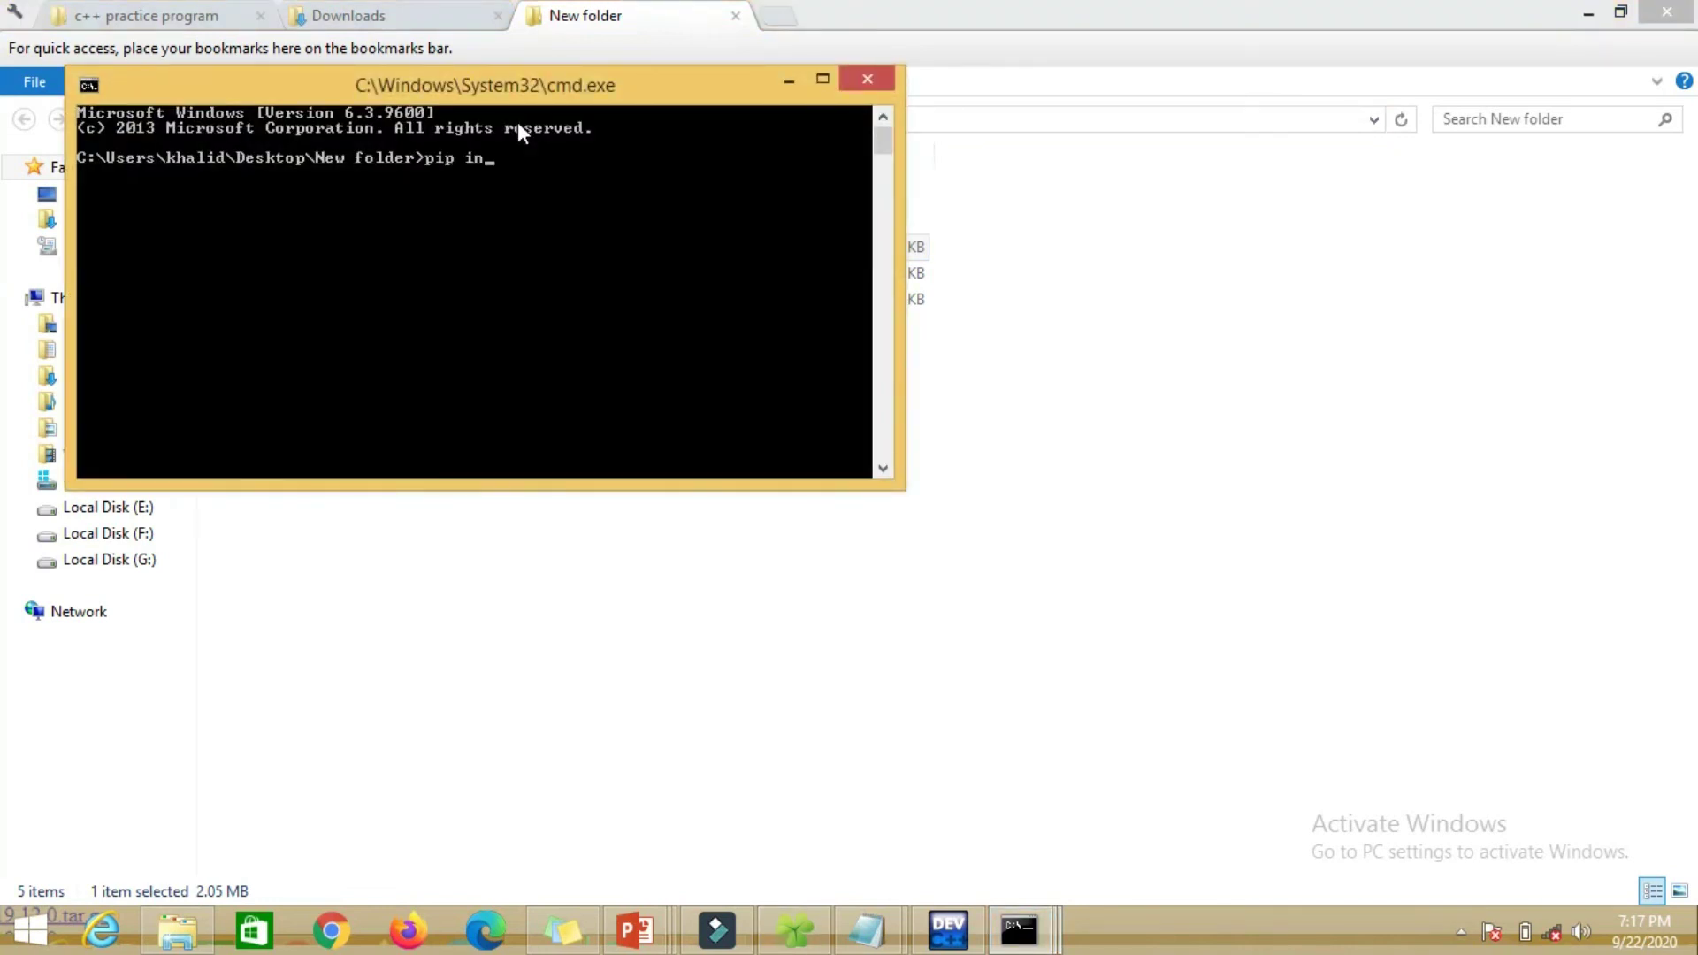
text(stall dli)
key(Tab)
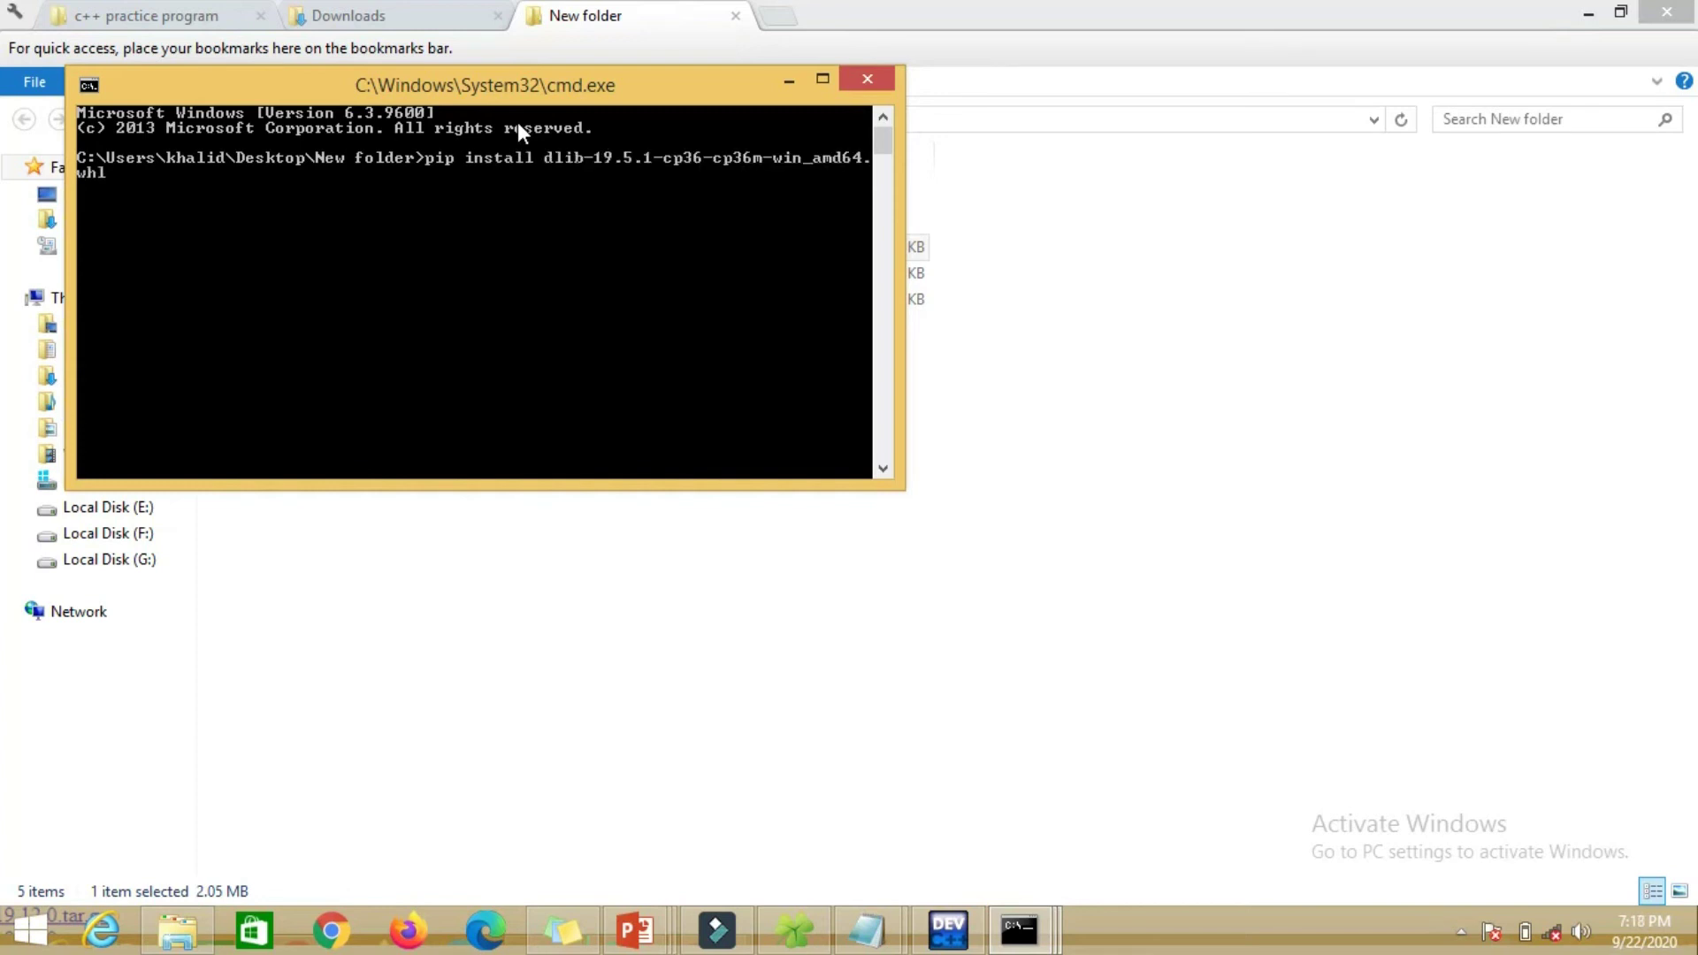
key(Return)
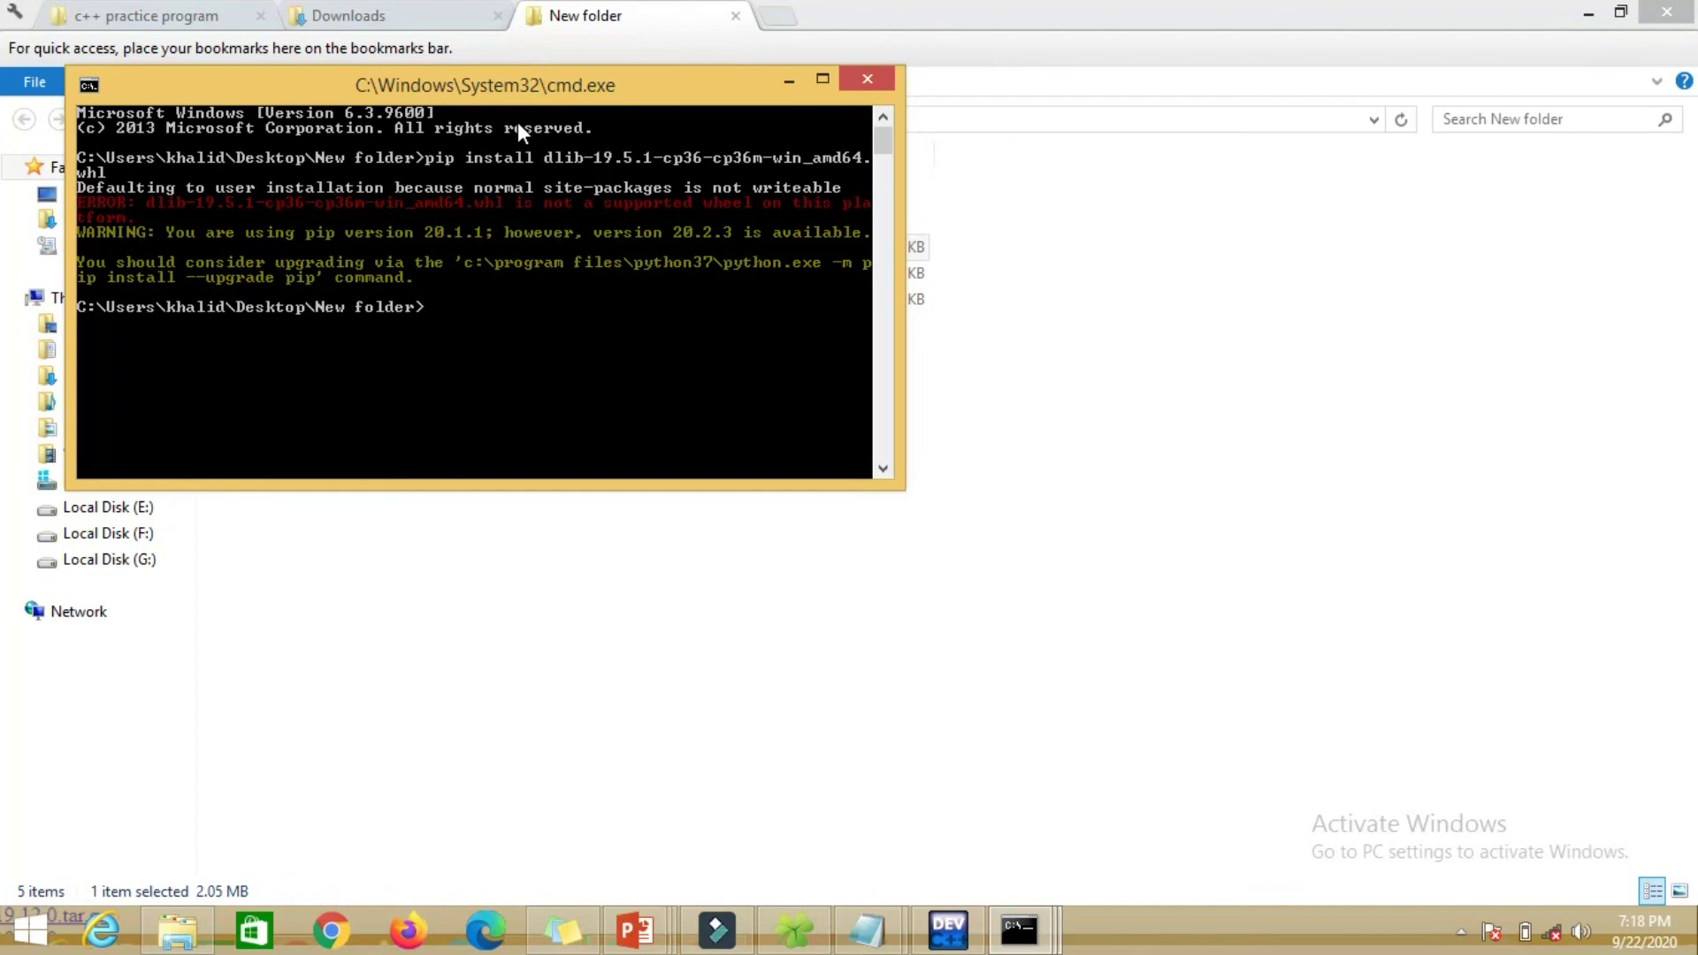
key(alt+Tab)
key(alt+Tab)
key(alt+Tab)
key(alt+Tab)
key(alt+Tab)
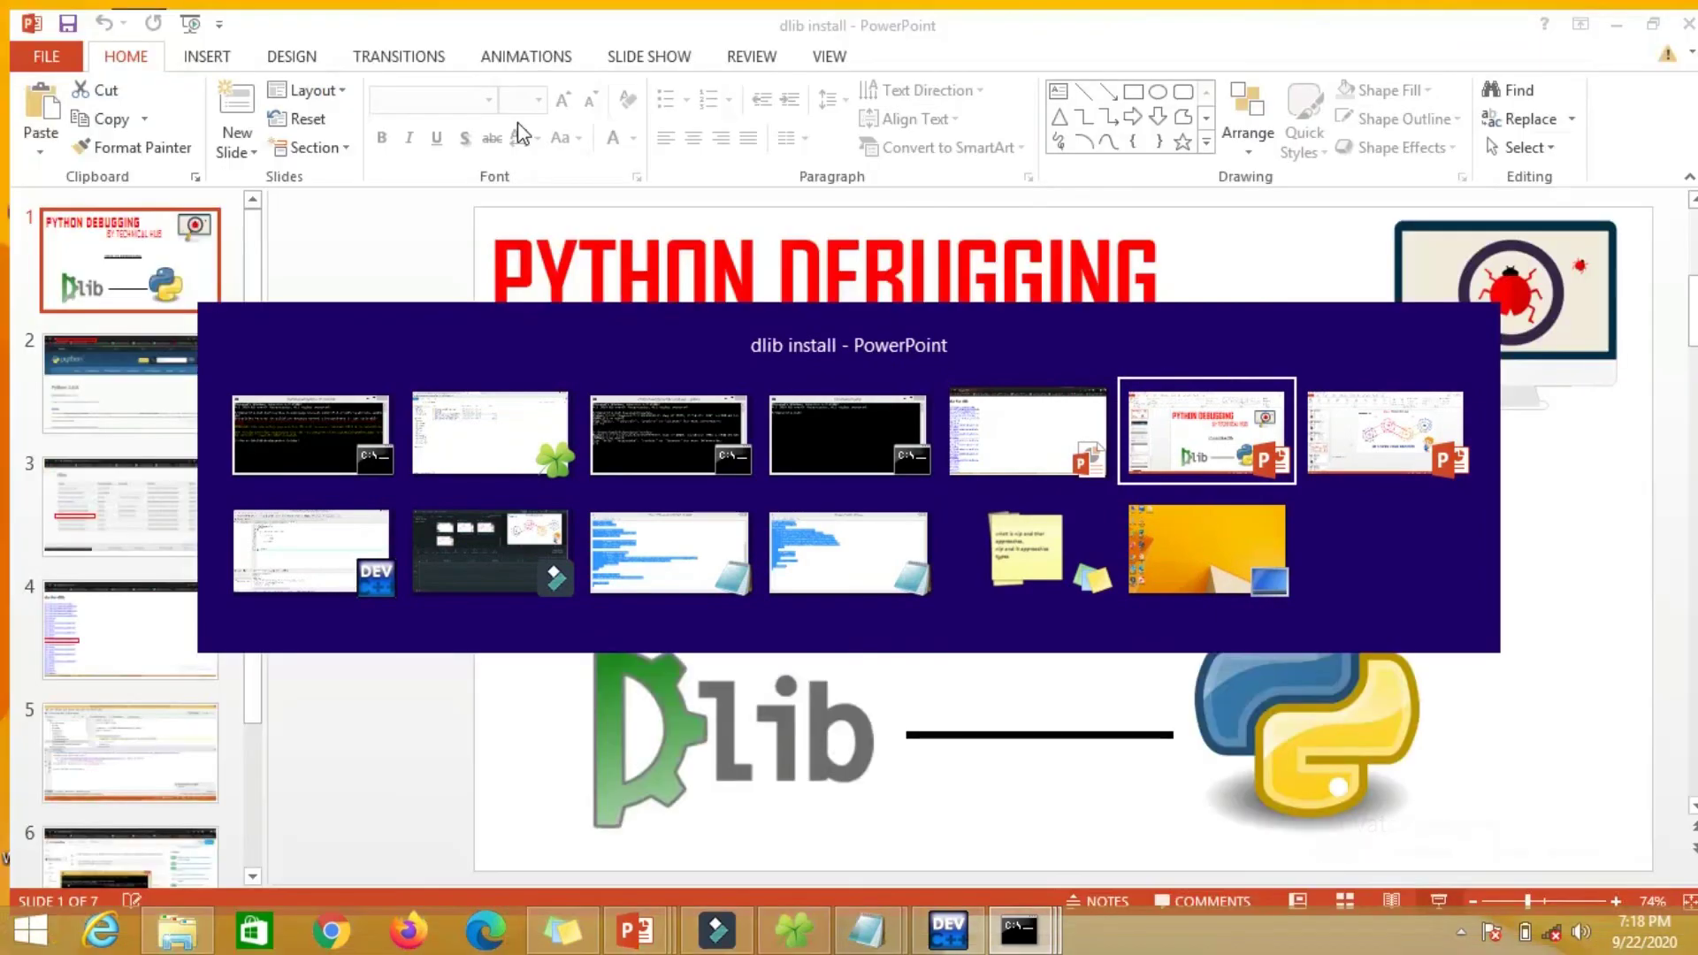